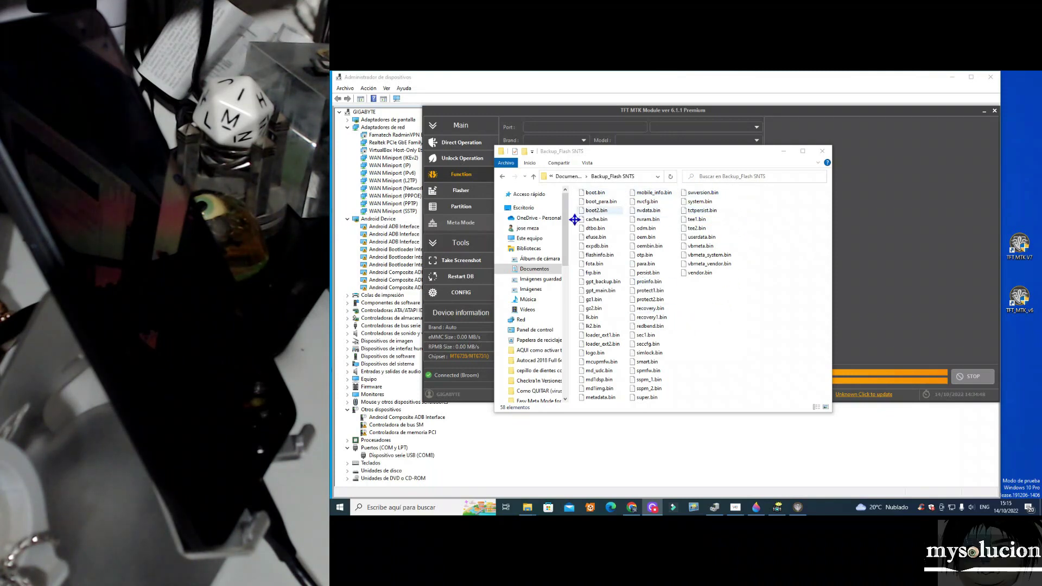
# - Copy all the BIN files in the Backup_Flash SNTS folder
pyautogui.moveTo(742, 192); pyautogui.dragTo(588, 397)
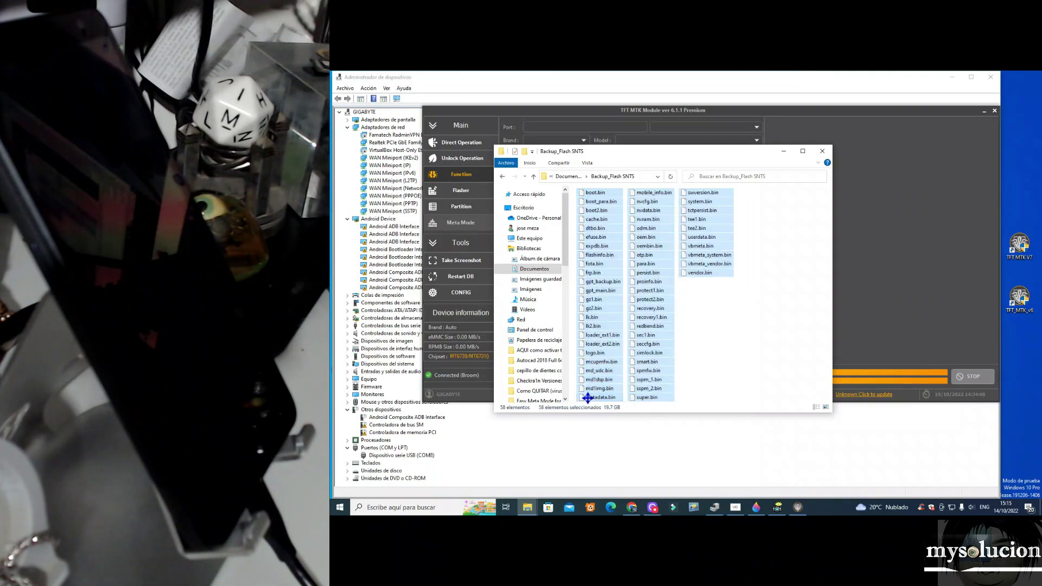
pyautogui.rightClick(588, 397)
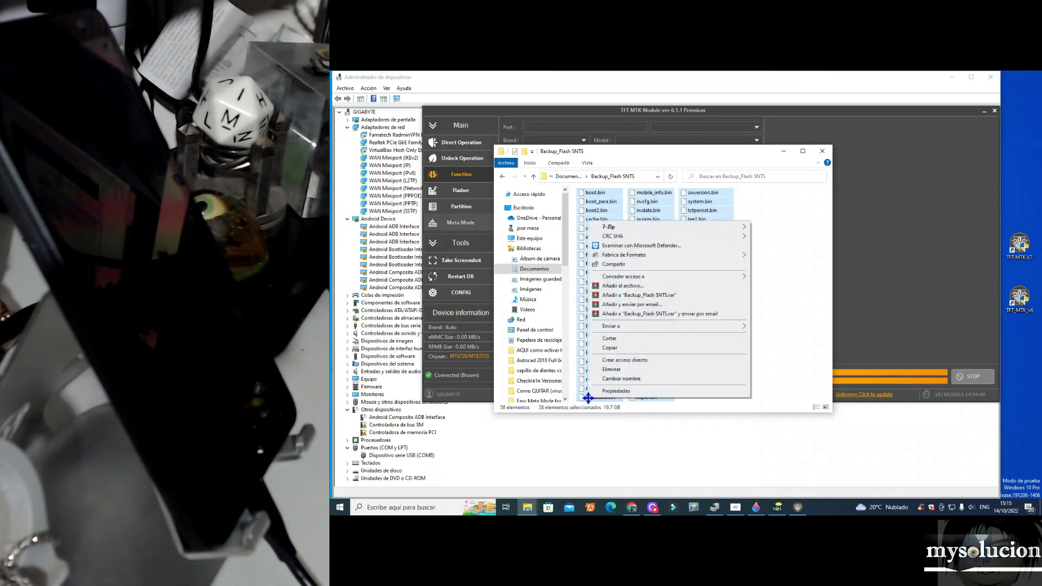
pyautogui.click(616, 347)
pyautogui.click(738, 347)
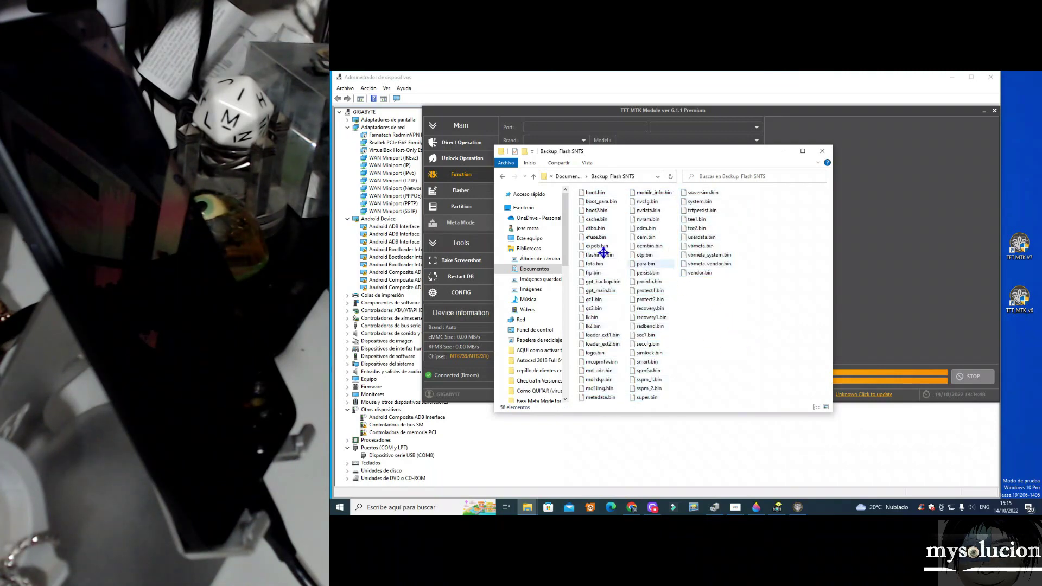
# - Reopen the Backup_Flash SNTS folder from Documents and try to paste the copied files into it
pyautogui.click(539, 270)
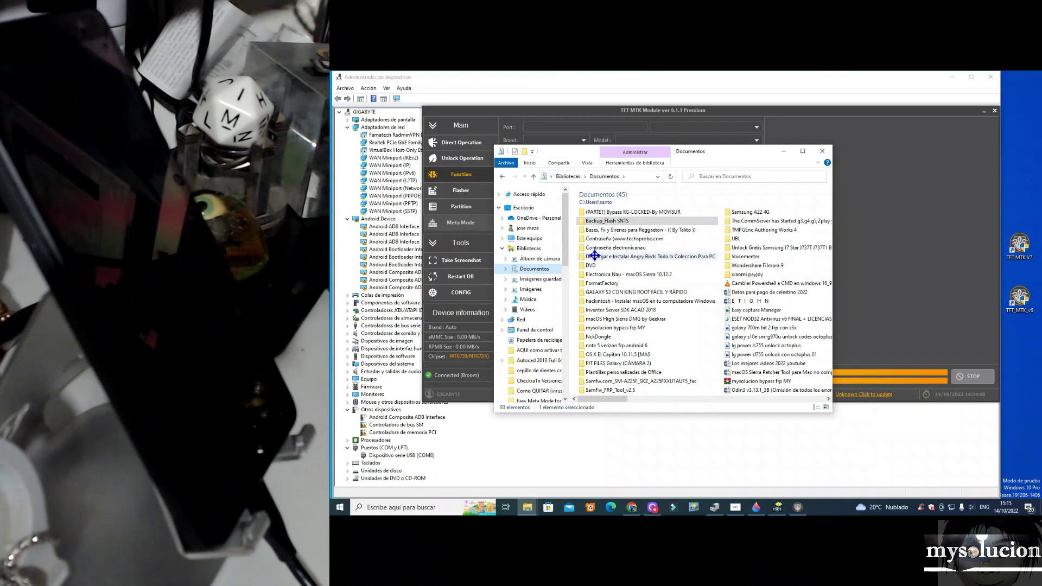
pyautogui.doubleClick(618, 222)
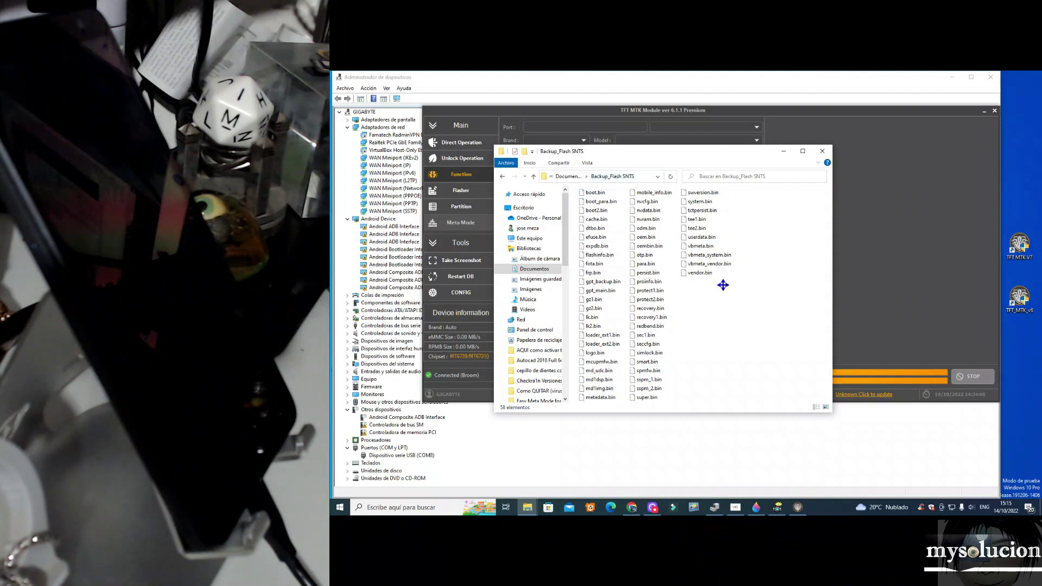
pyautogui.rightClick(720, 319)
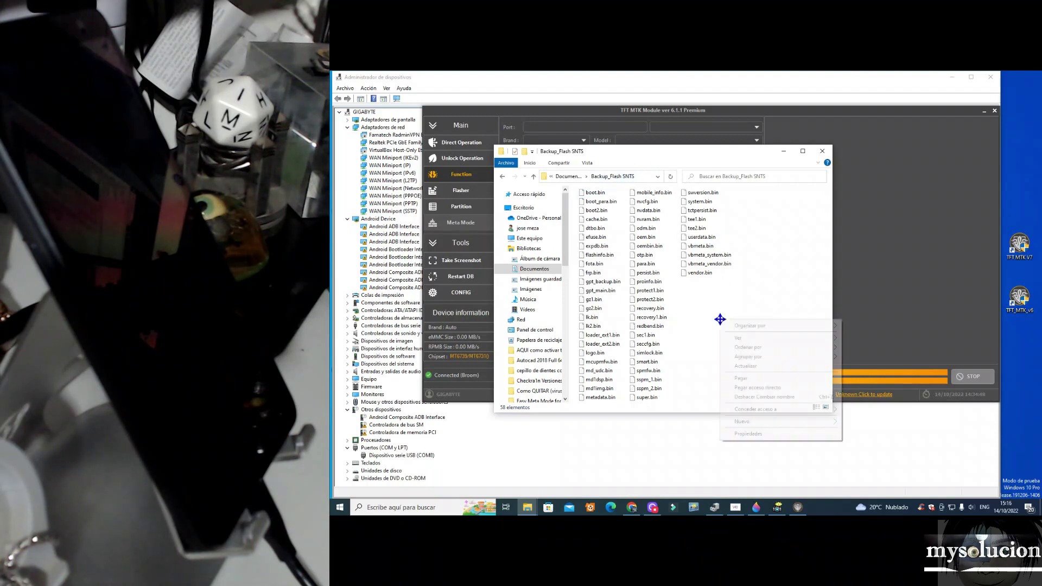
pyautogui.click(740, 380)
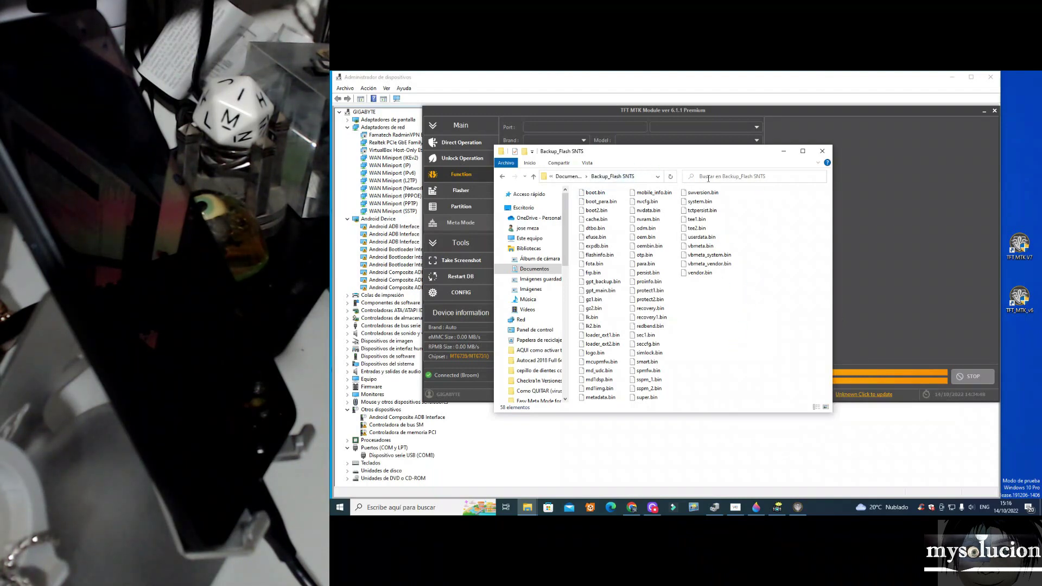
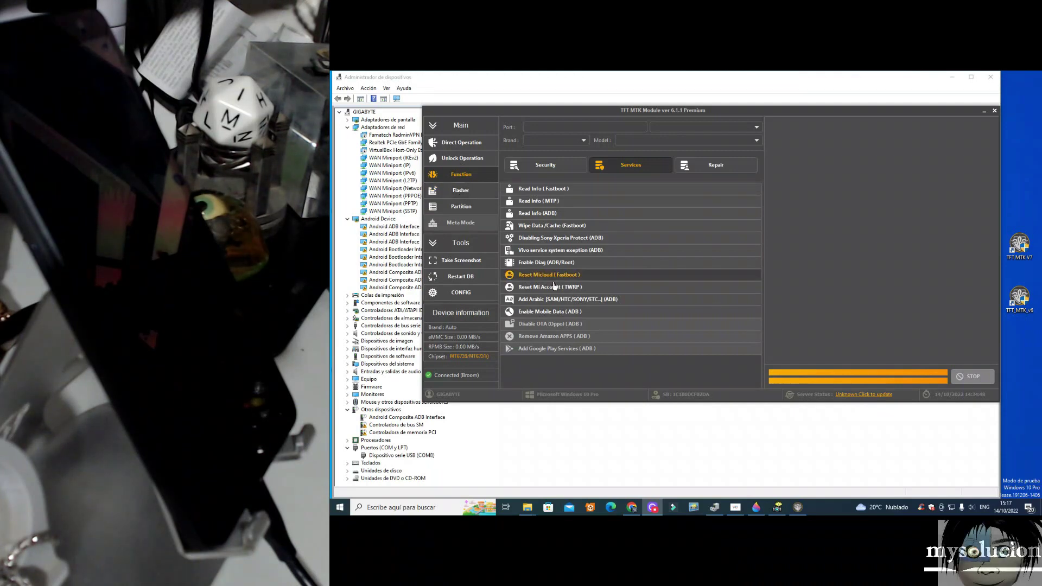
# - Open the BIN Flasher in TFT MTK Module and set the flash operation to ALL FLASH
pyautogui.click(470, 195)
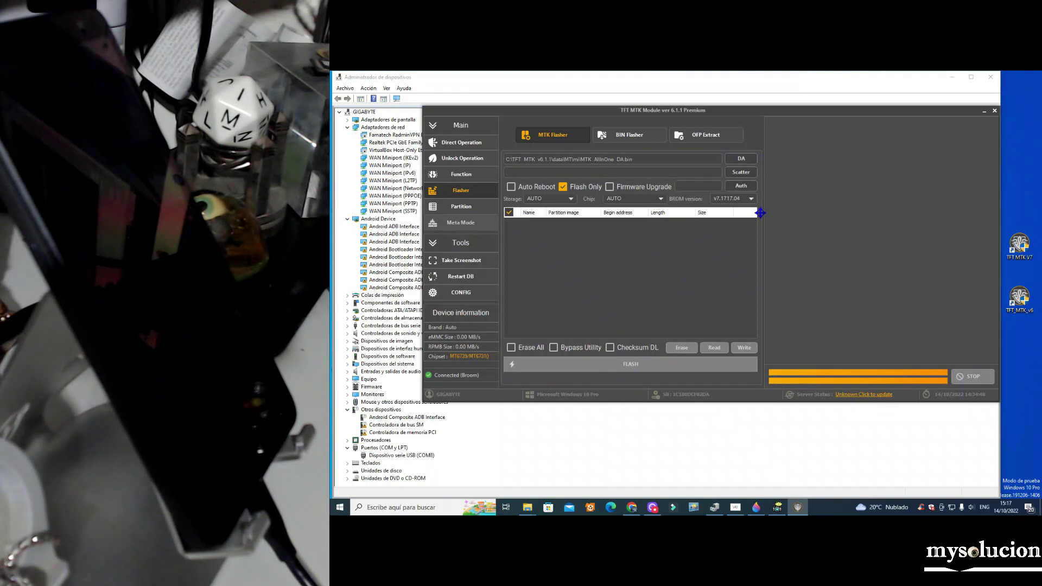
pyautogui.click(630, 138)
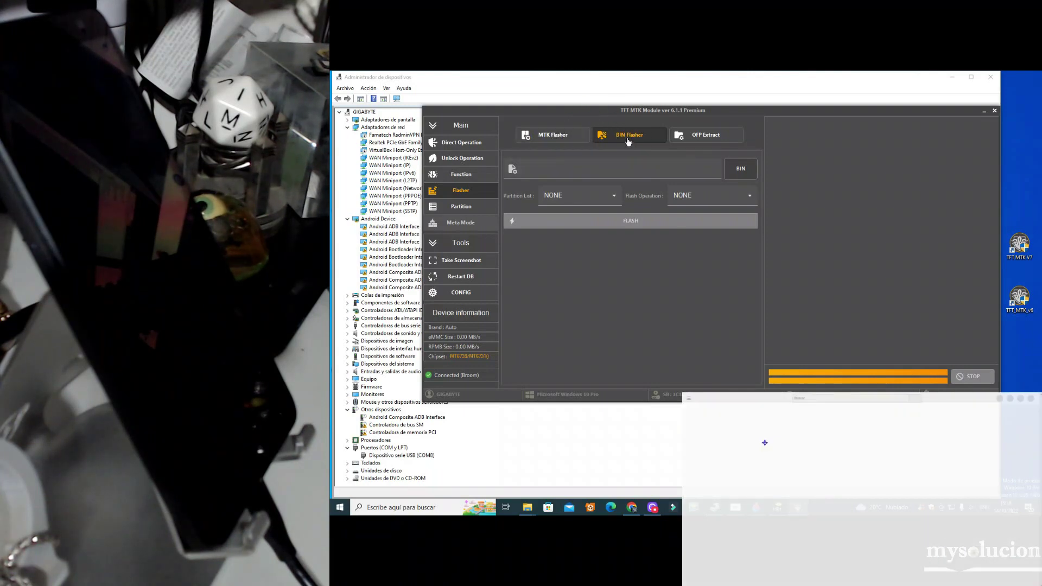
pyautogui.click(743, 195)
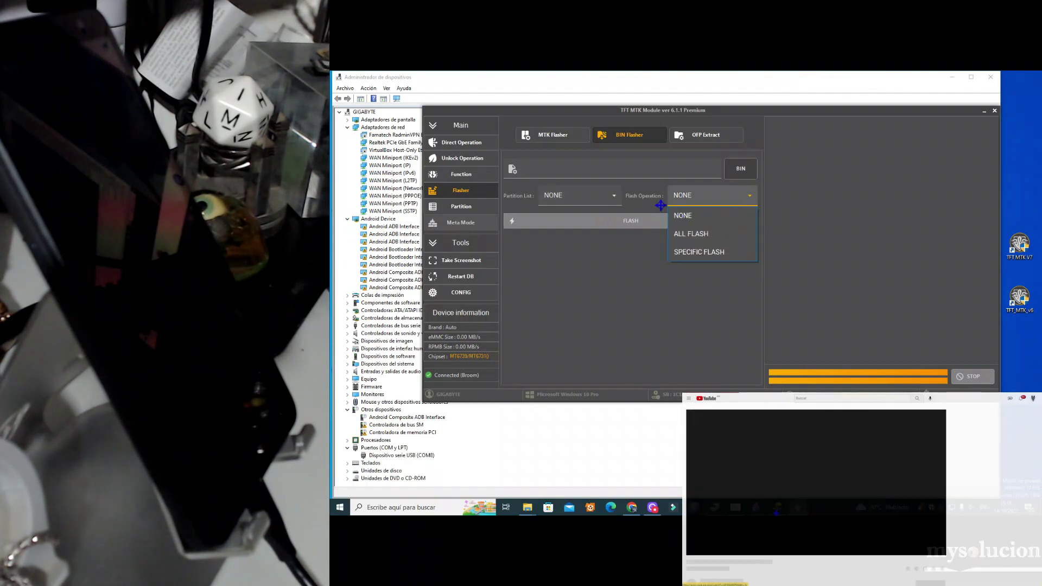
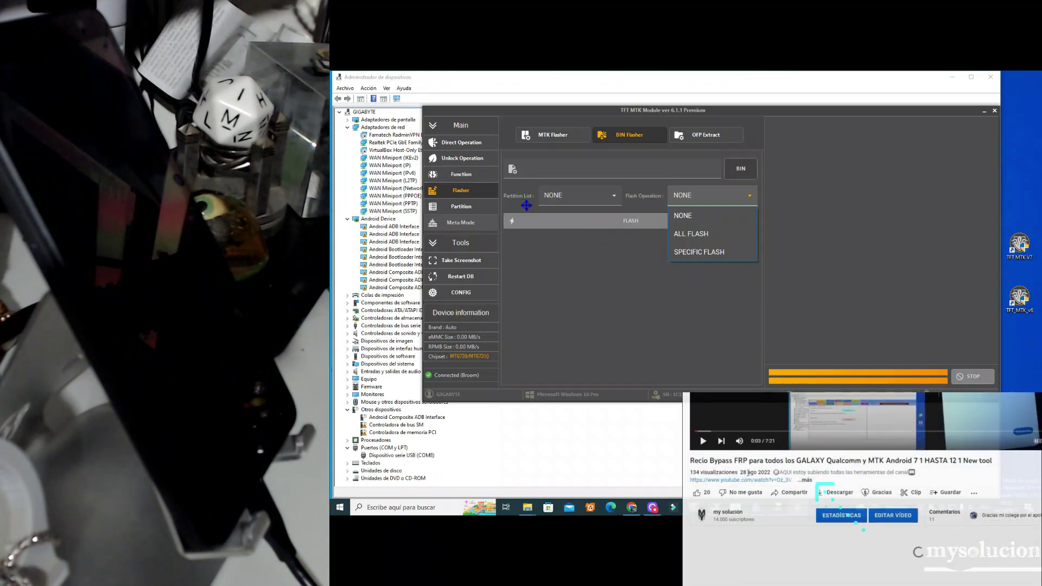
pyautogui.click(591, 270)
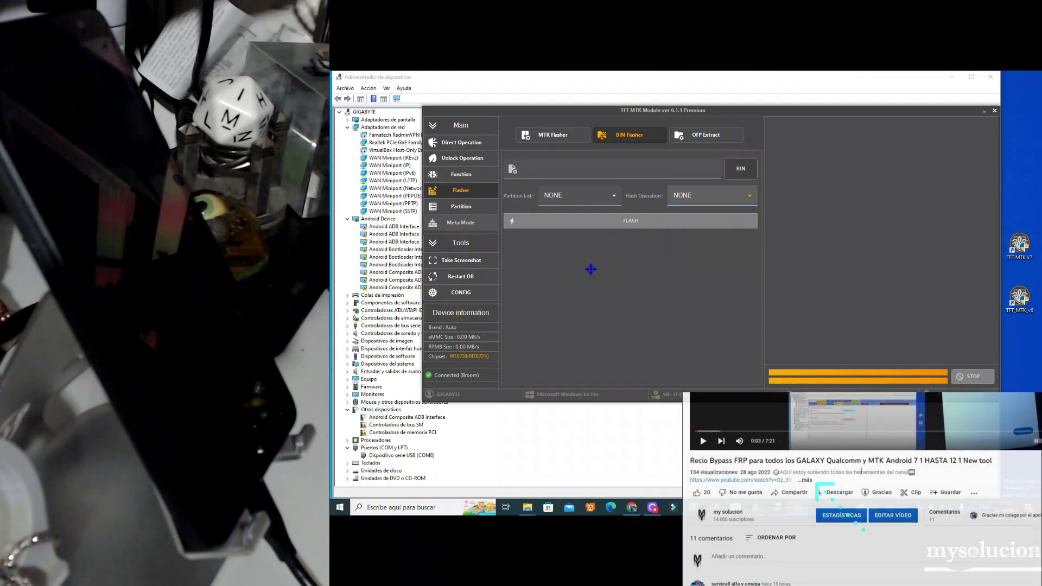
pyautogui.click(753, 196)
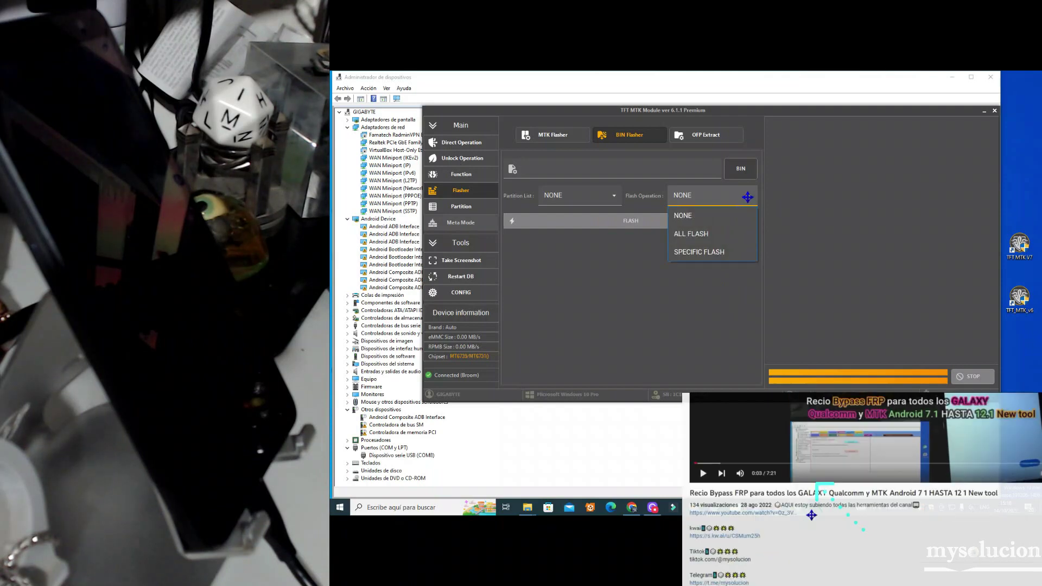
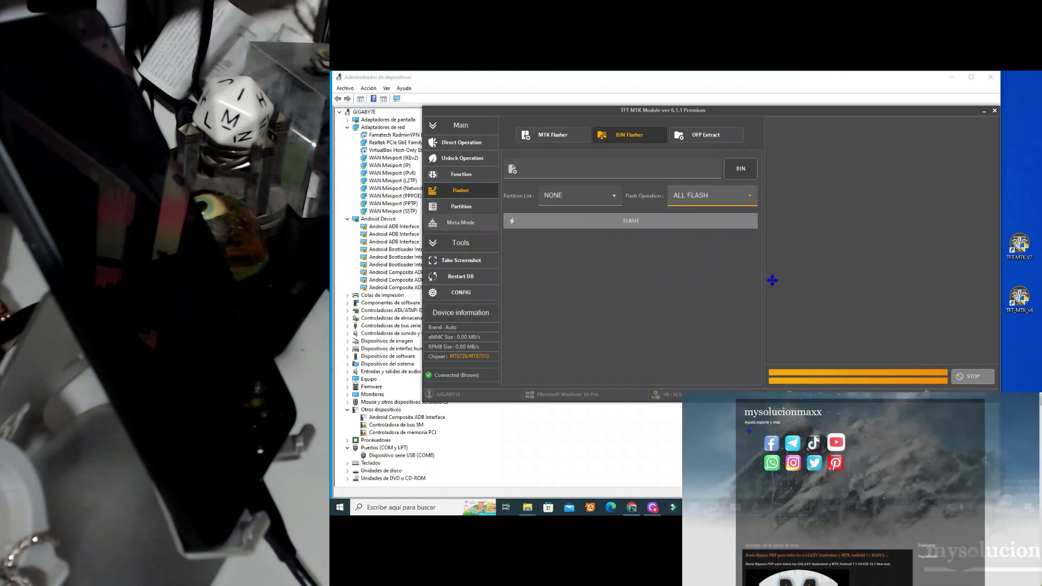
# - Examine the partitions offered in the BIN Flasher's partition list, keeping NONE selected
pyautogui.click(614, 197)
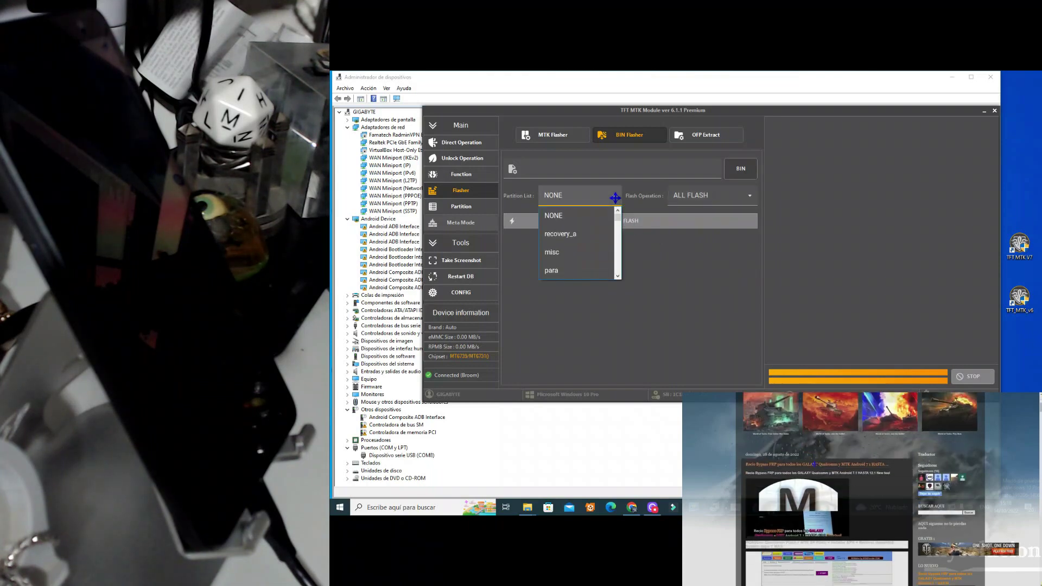
pyautogui.scroll(-2, 597, 234)
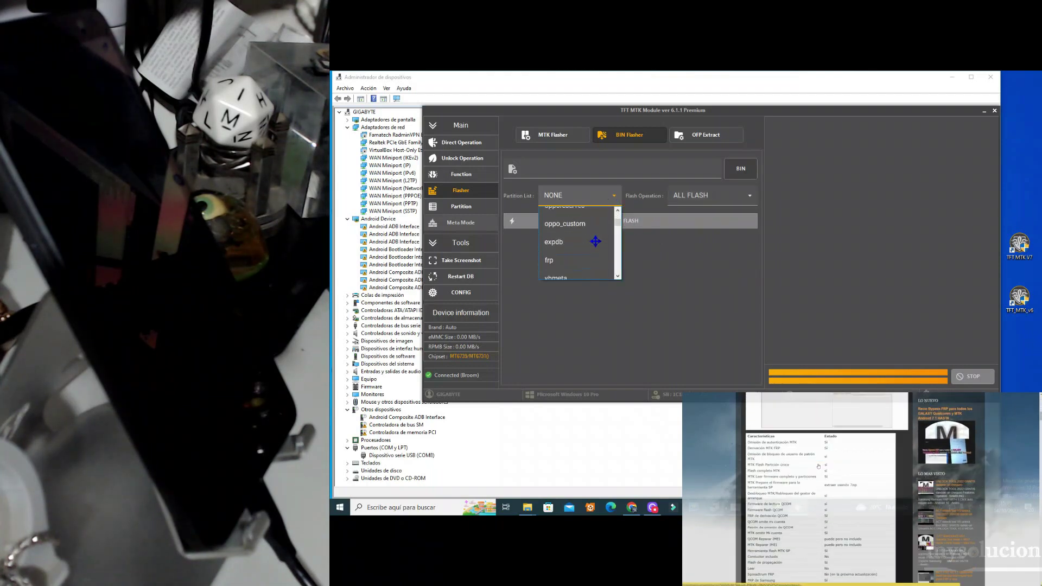
pyautogui.scroll(-1, 596, 242)
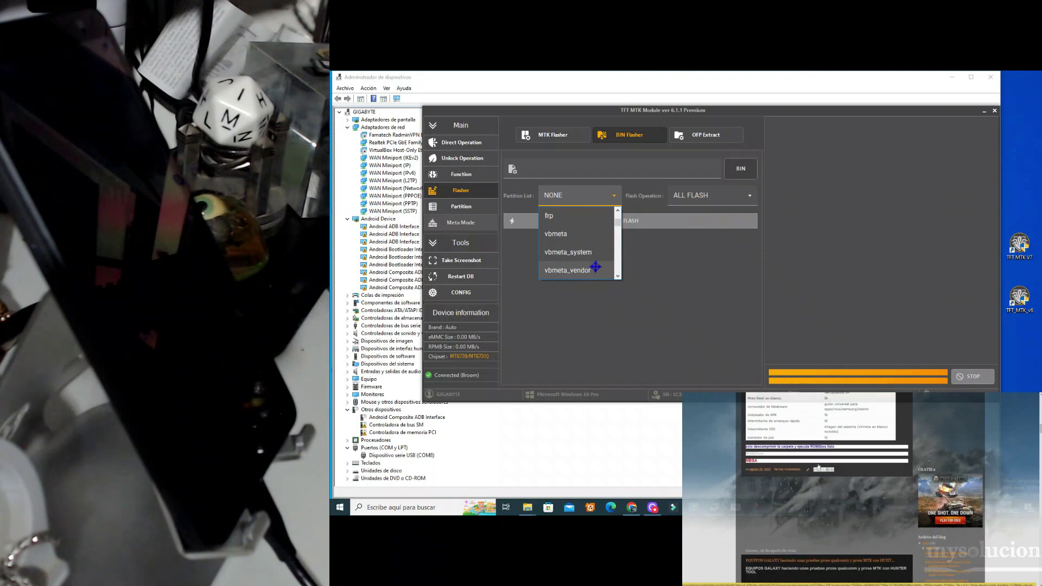
pyautogui.scroll(-4, 594, 258)
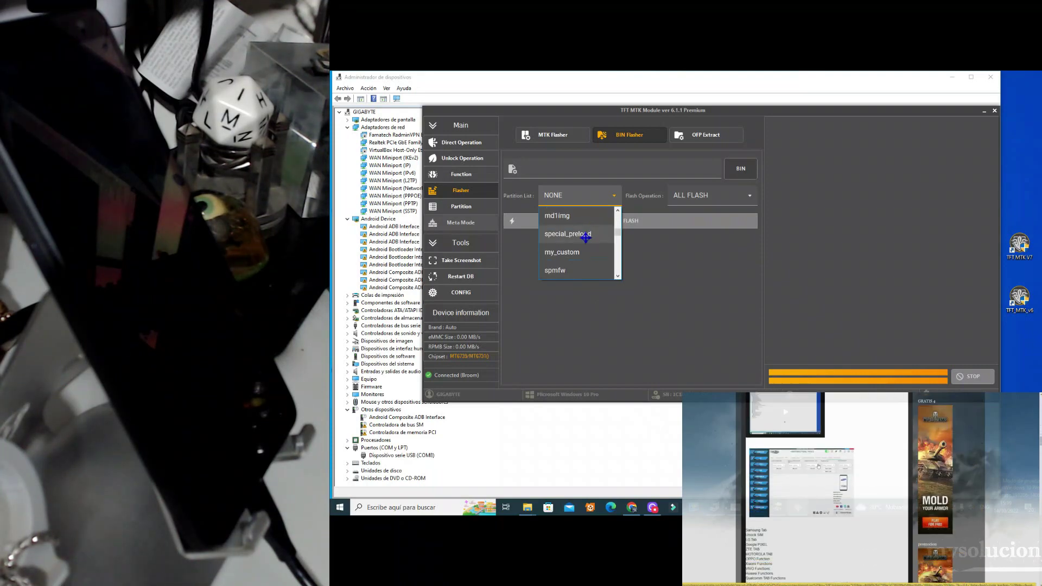
pyautogui.click(692, 261)
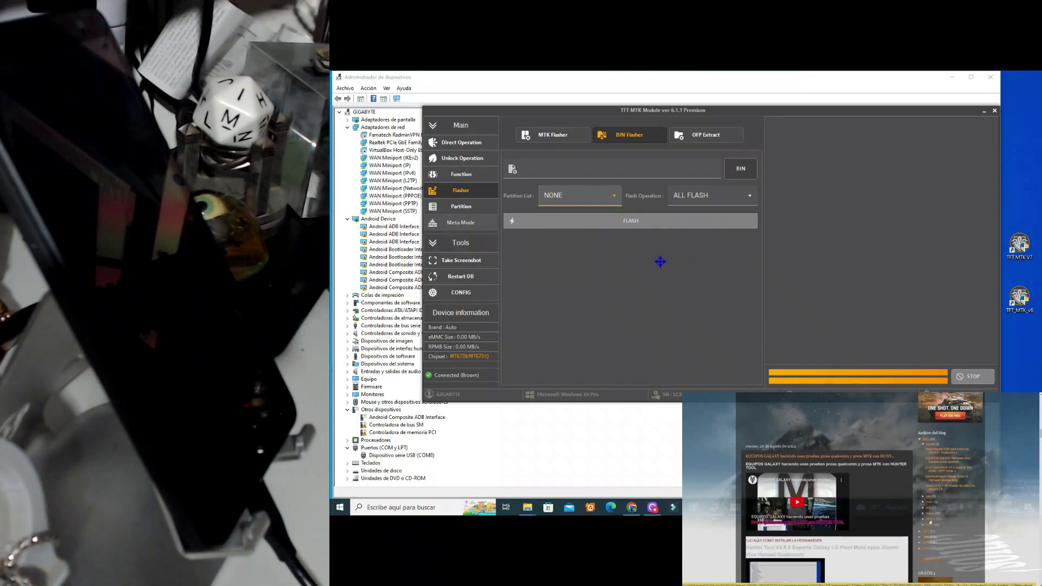
# - Choose the Backup_Flash SNTS folder in Documents as the BIN source for the full flash
pyautogui.click(743, 170)
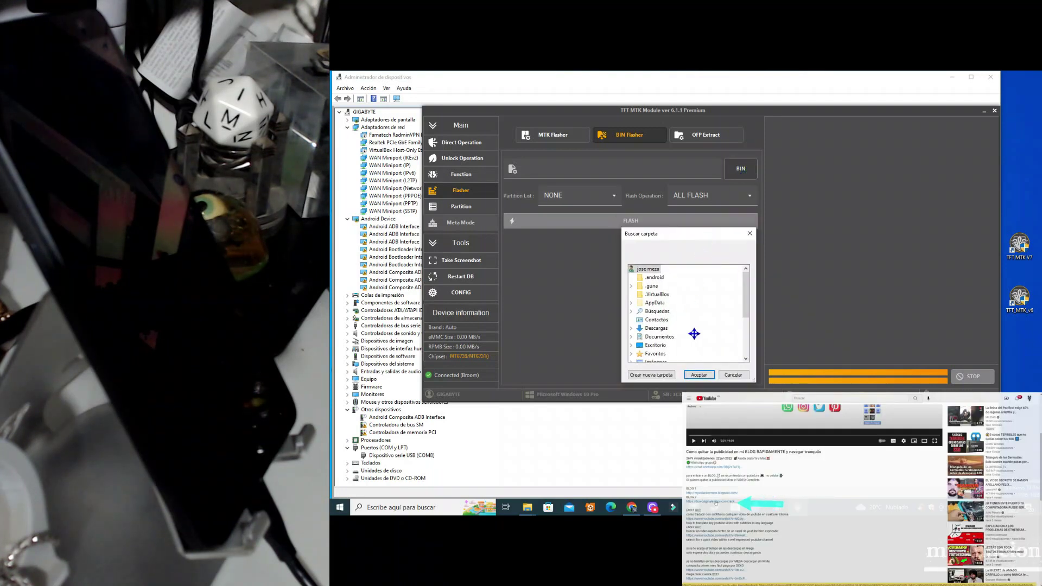
pyautogui.scroll(-1, 692, 320)
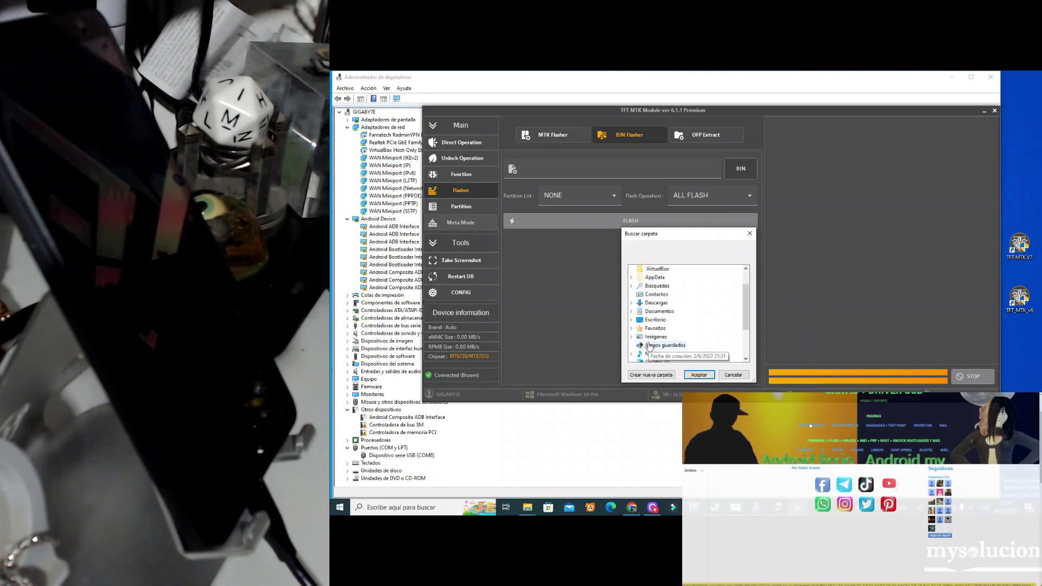
pyautogui.scroll(1, 649, 348)
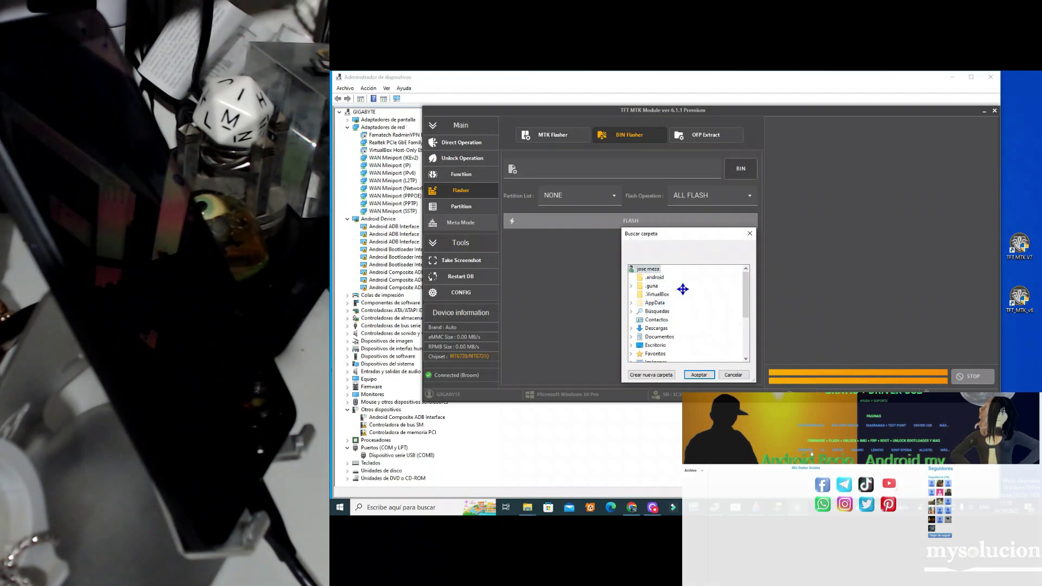
pyautogui.scroll(-1, 683, 290)
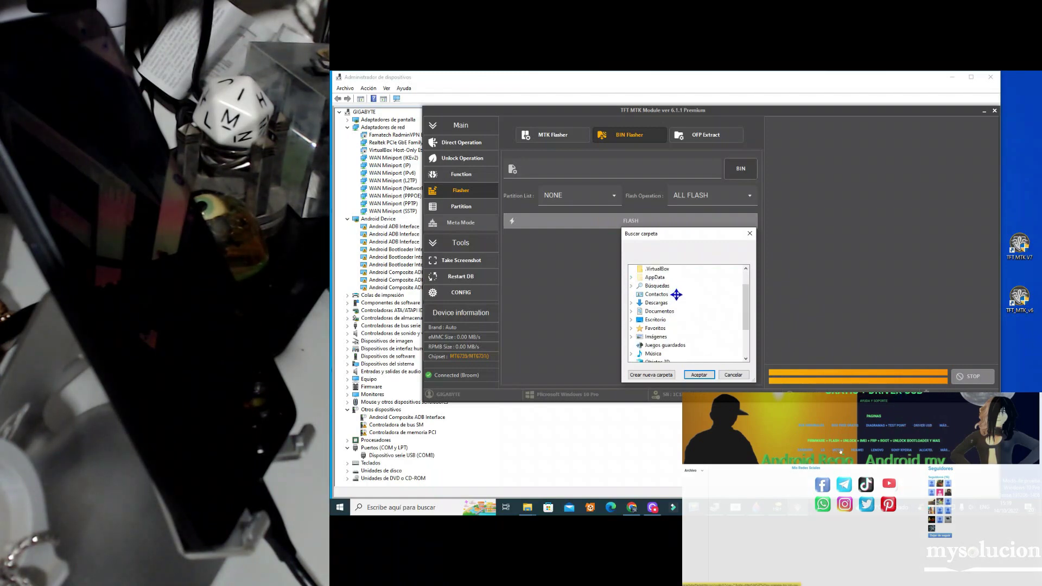
pyautogui.doubleClick(643, 311)
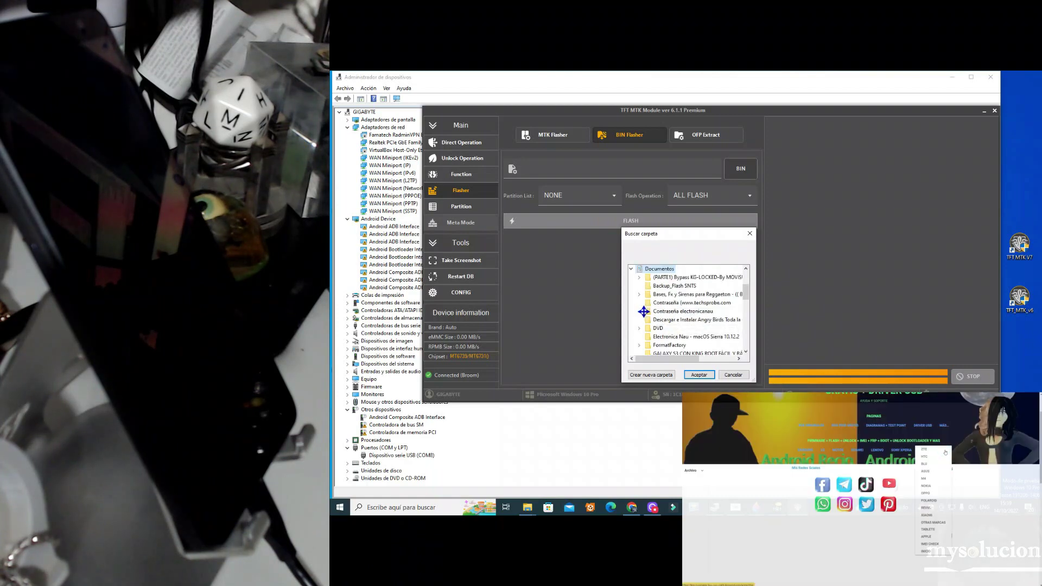
pyautogui.click(659, 288)
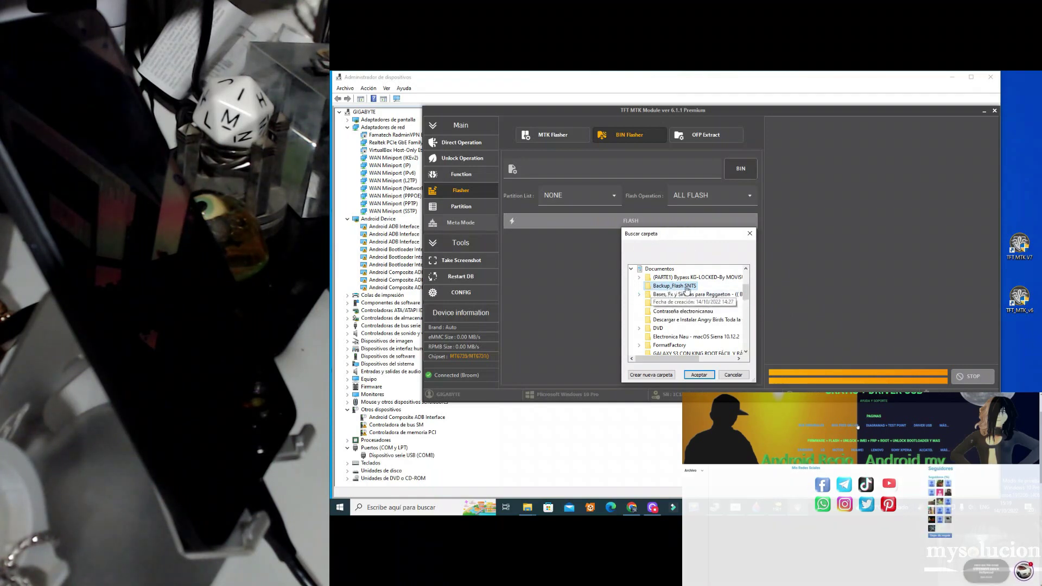
pyautogui.click(698, 375)
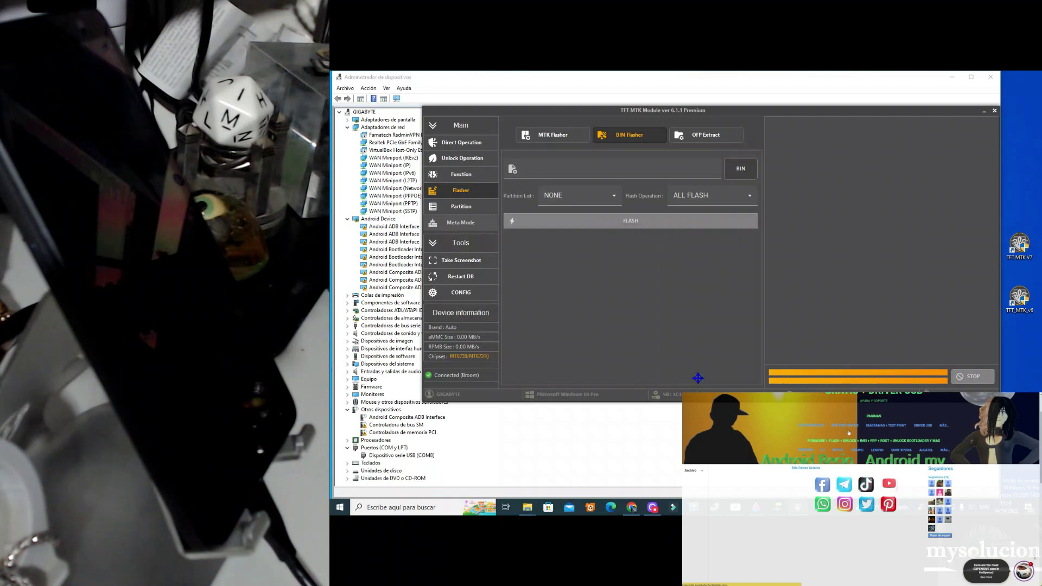
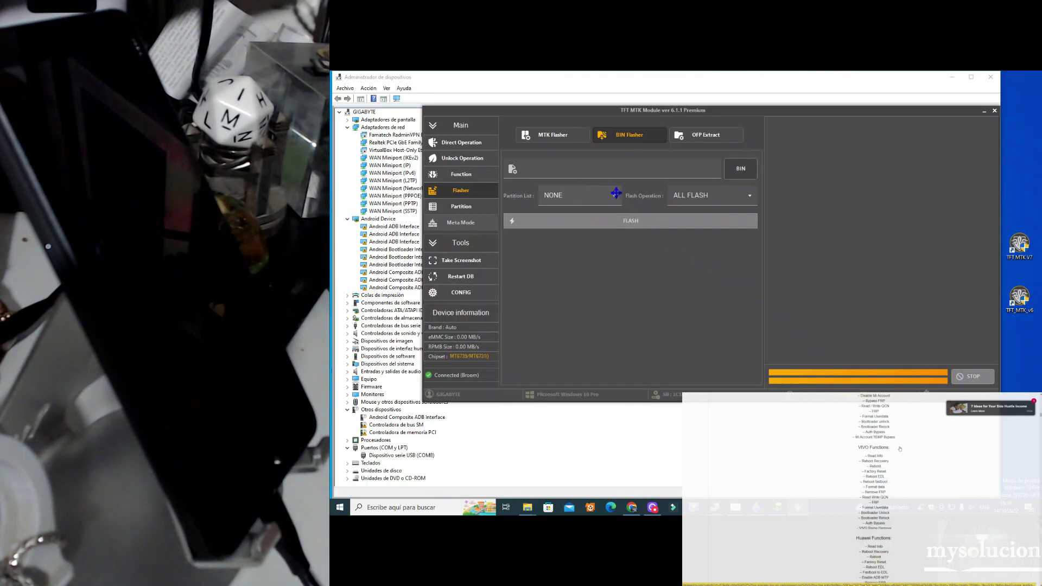
# - Set the flash operation to SPECIFIC FLASH and browse to the Backup_Flash SNTS folder in Documents for the BIN file
pyautogui.click(751, 196)
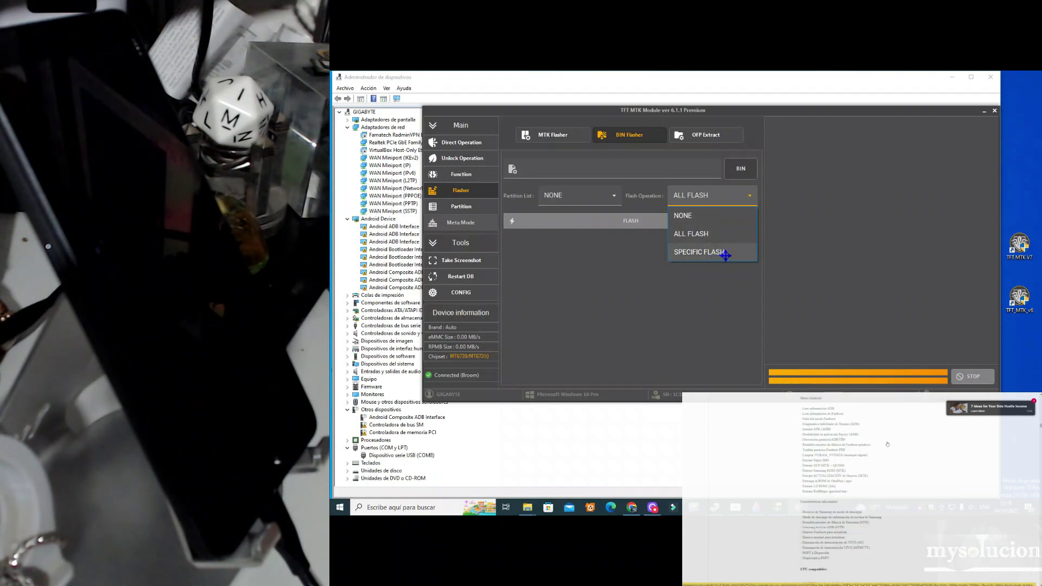
pyautogui.click(721, 255)
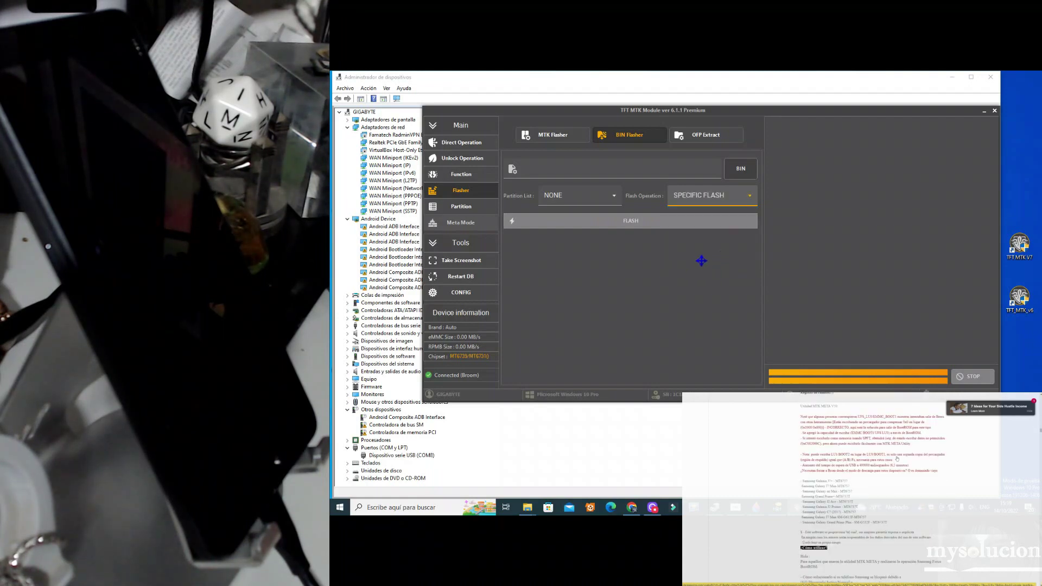
pyautogui.click(745, 168)
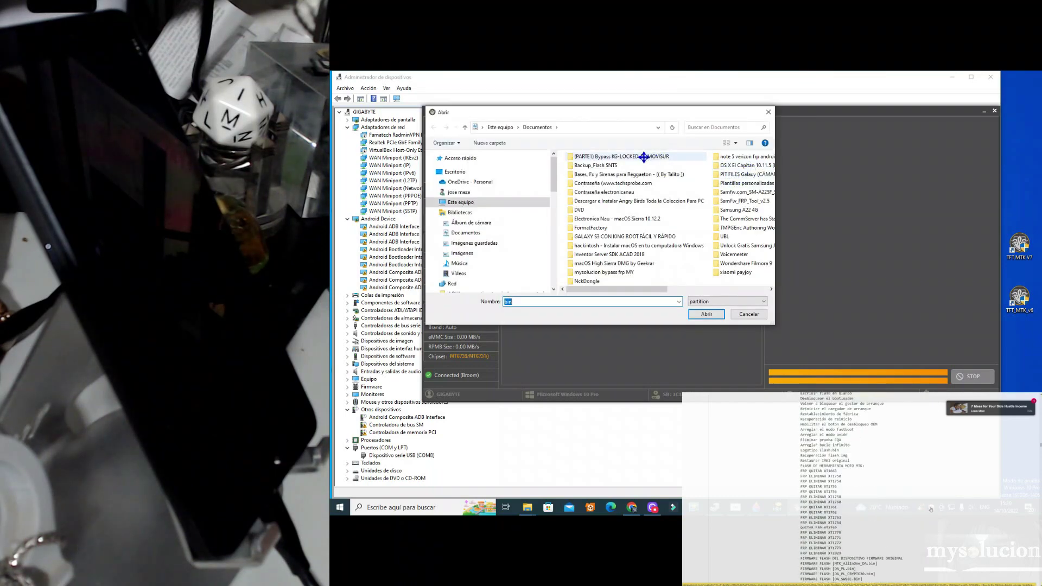
pyautogui.doubleClick(602, 165)
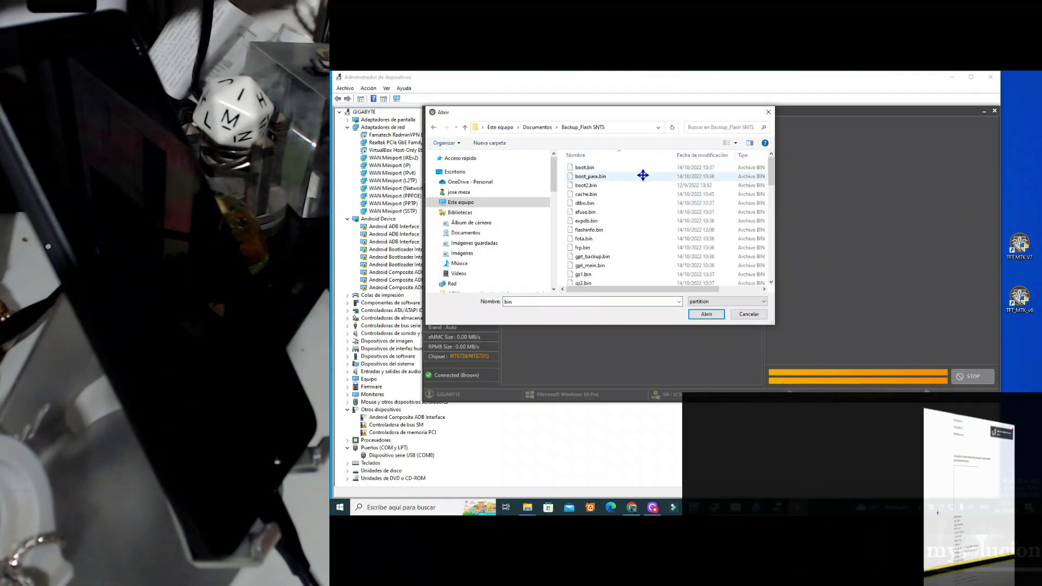
# - Choose persist.bin from the Backup_Flash SNTS folder as the BIN file for the specific flash
pyautogui.scroll(-1, 597, 181)
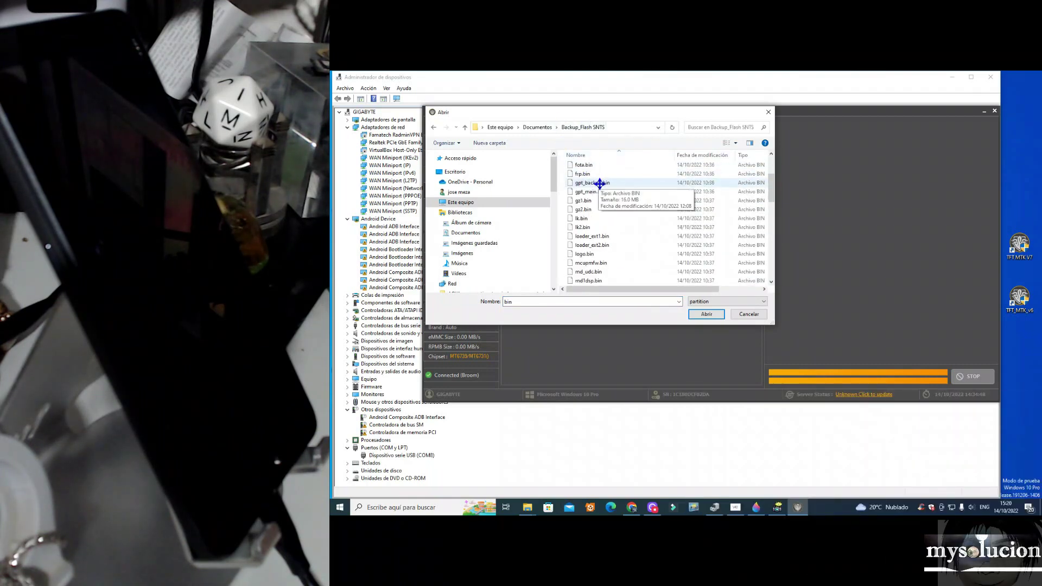
pyautogui.scroll(-4, 600, 184)
pyautogui.moveTo(623, 114); pyautogui.dragTo(681, 140)
pyautogui.scroll(-3, 662, 212)
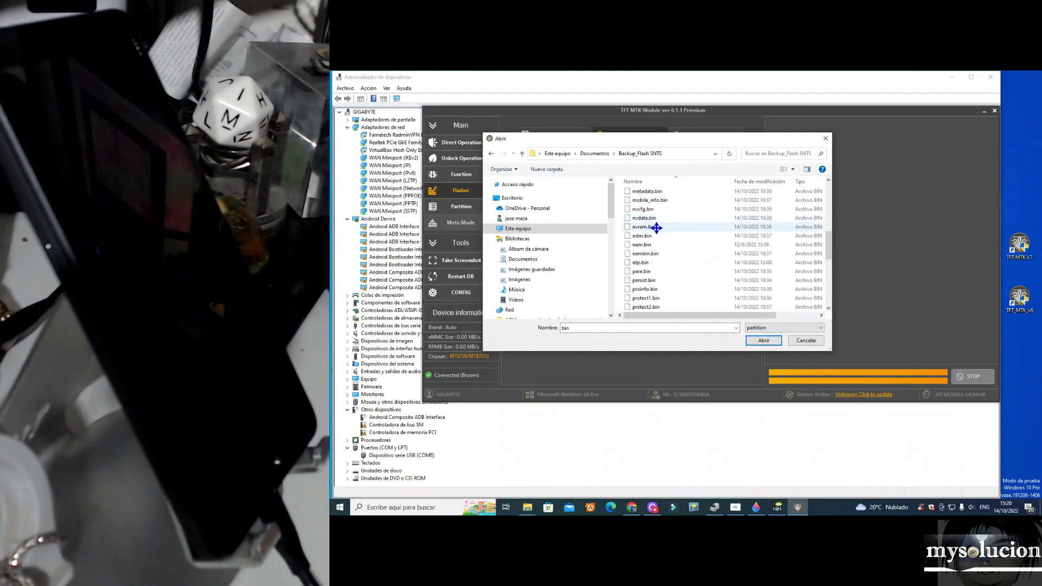
pyautogui.scroll(-1, 656, 228)
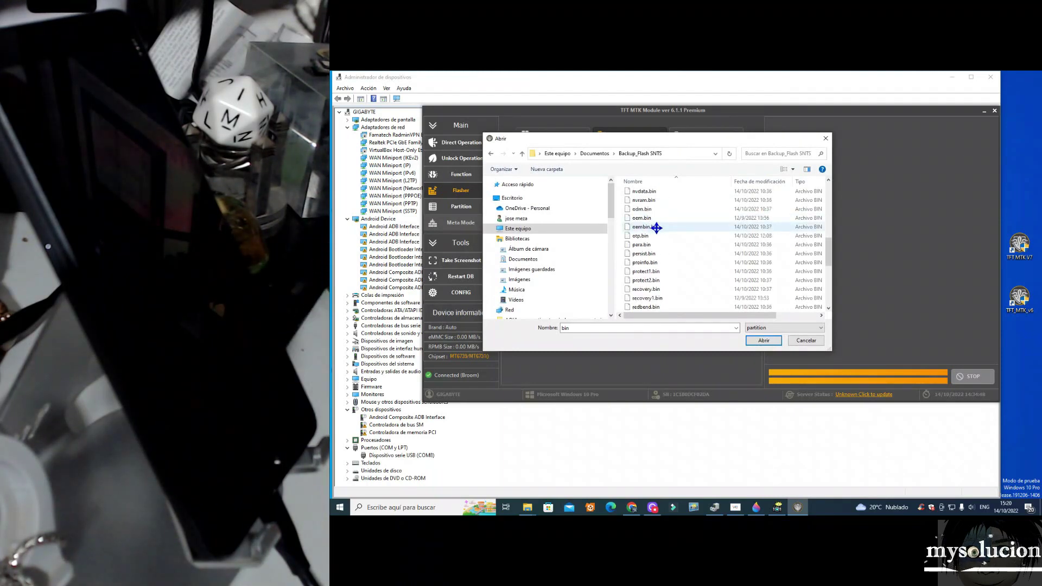
pyautogui.scroll(-2, 656, 228)
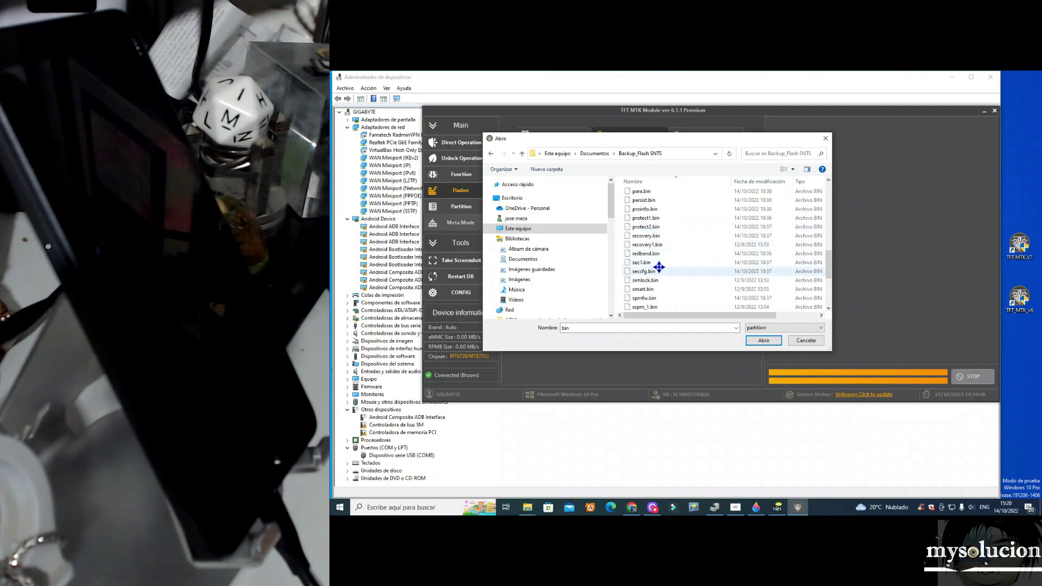
pyautogui.click(650, 237)
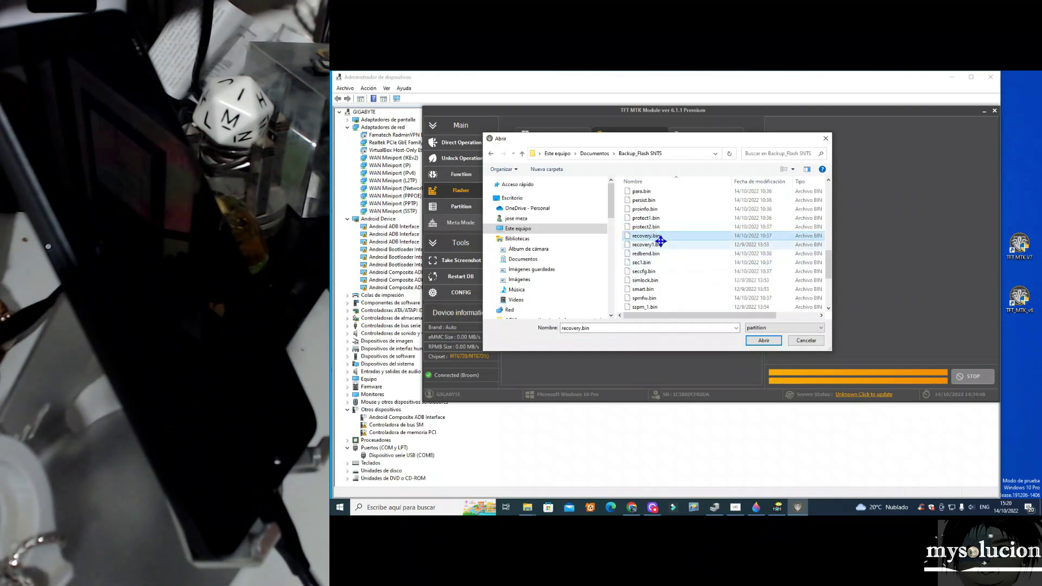
pyautogui.scroll(-1, 666, 243)
pyautogui.scroll(1, 667, 244)
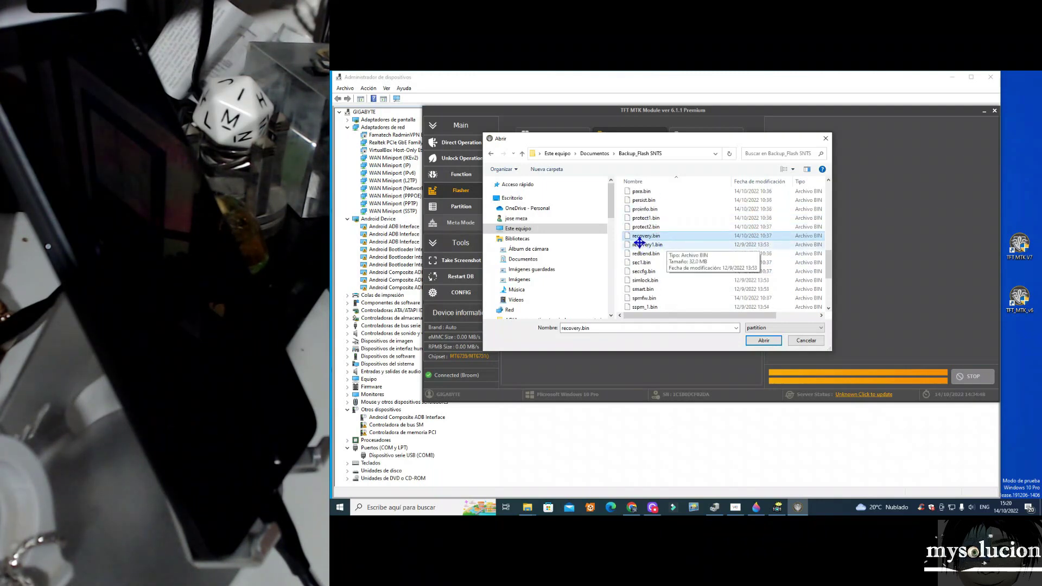
pyautogui.scroll(1, 681, 269)
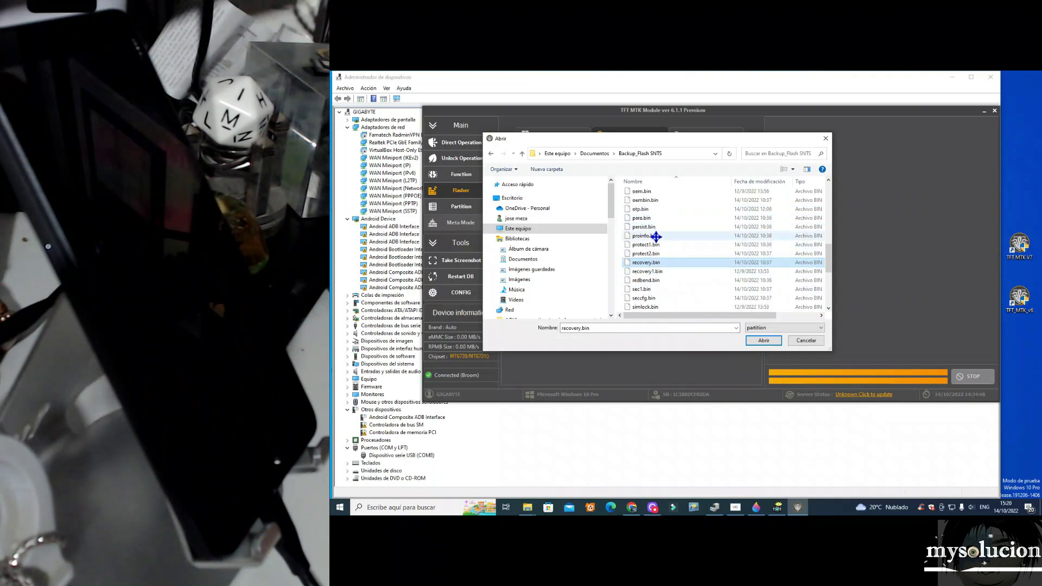
pyautogui.click(655, 226)
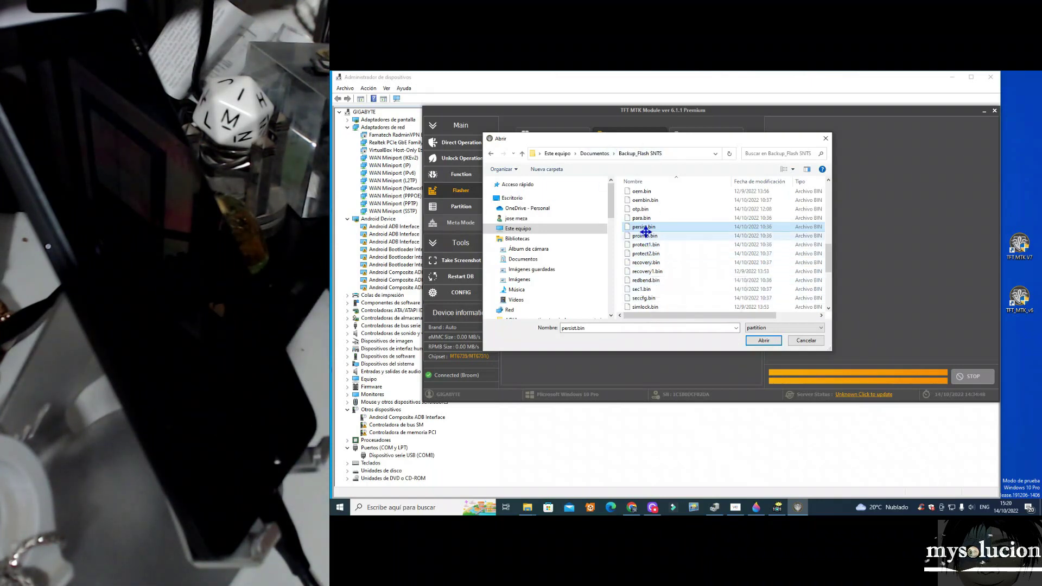
pyautogui.click(763, 340)
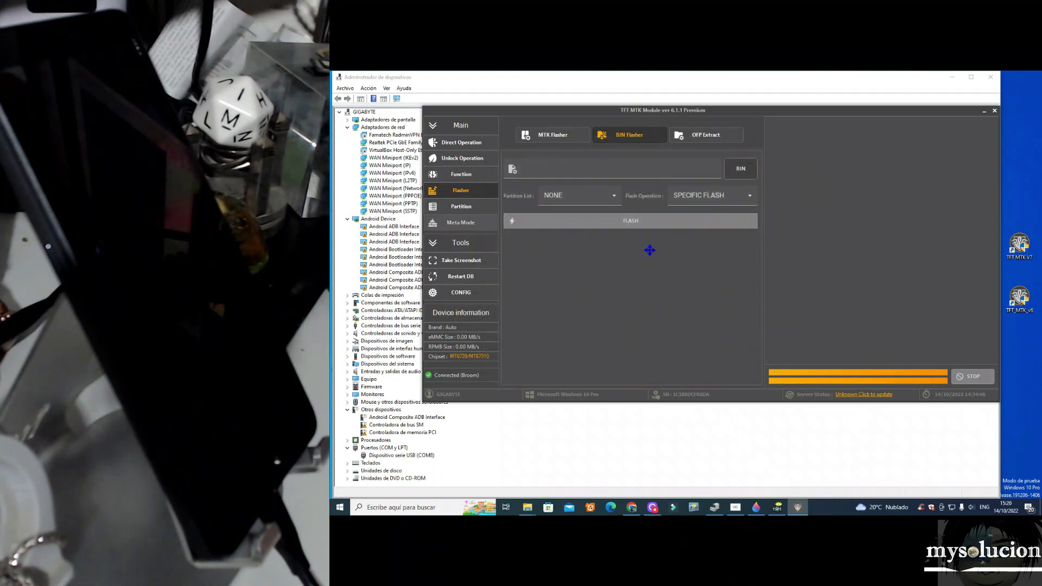
# - Select persist in the BIN Flasher's partition list as the partition to flash
pyautogui.click(617, 200)
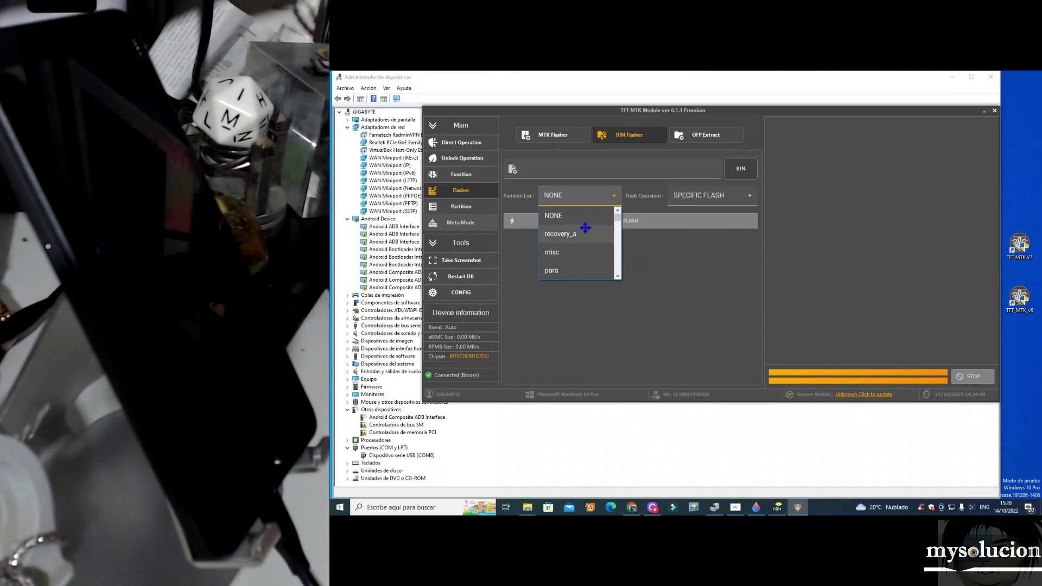
pyautogui.scroll(-3, 597, 232)
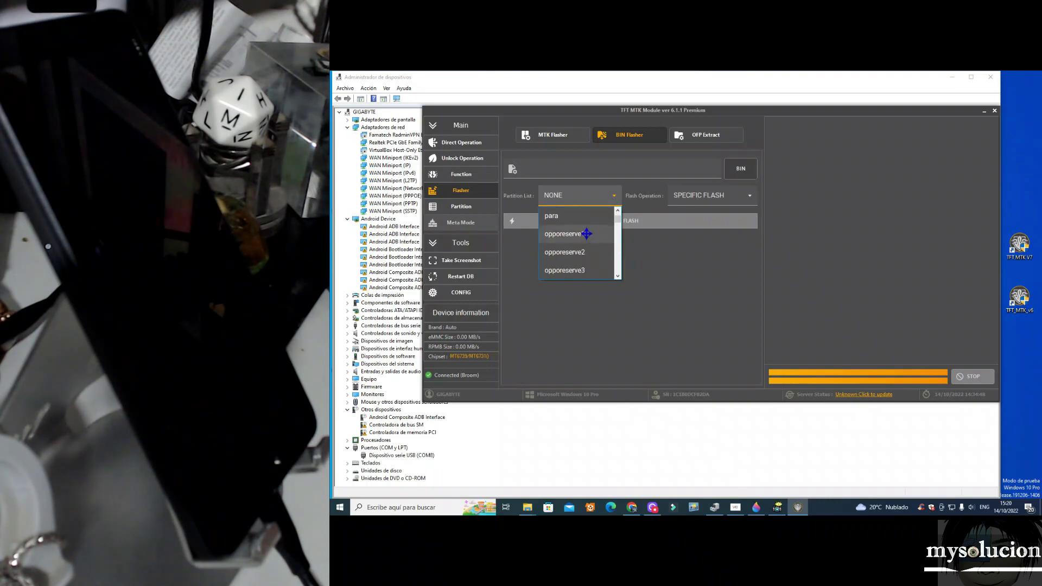
pyautogui.scroll(-8, 577, 240)
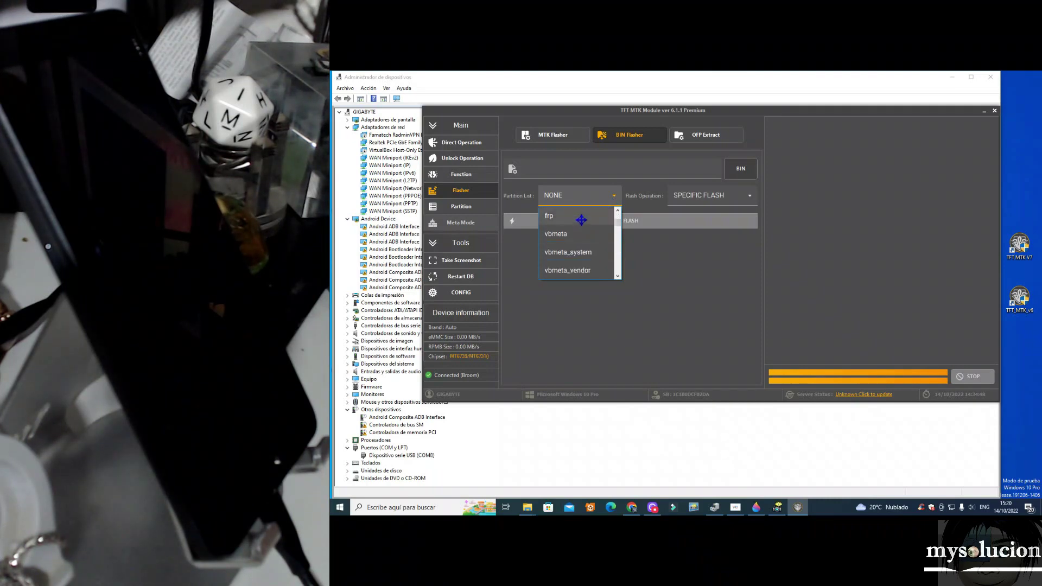
pyautogui.scroll(-5, 591, 236)
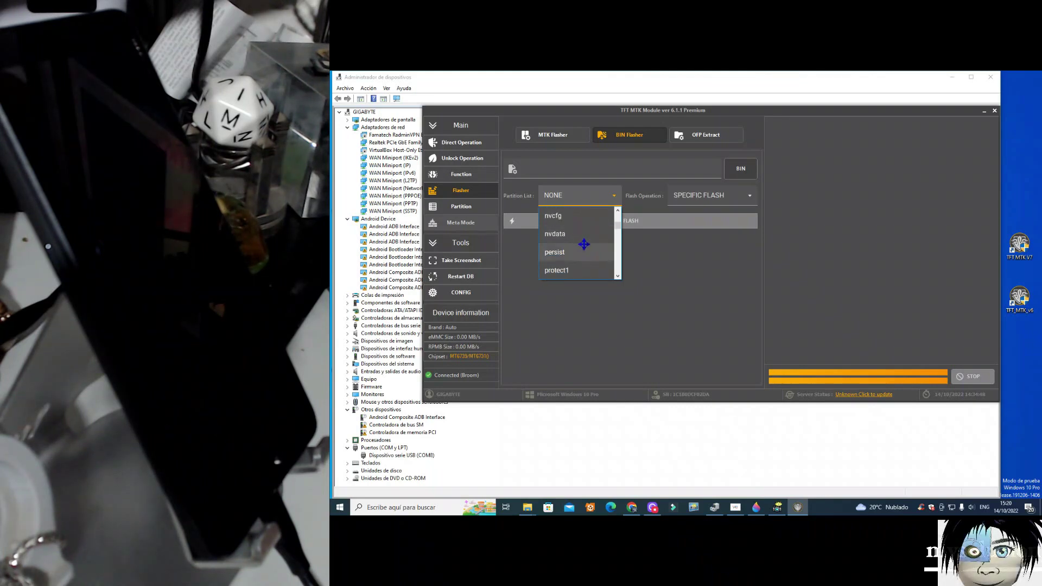
pyautogui.click(568, 253)
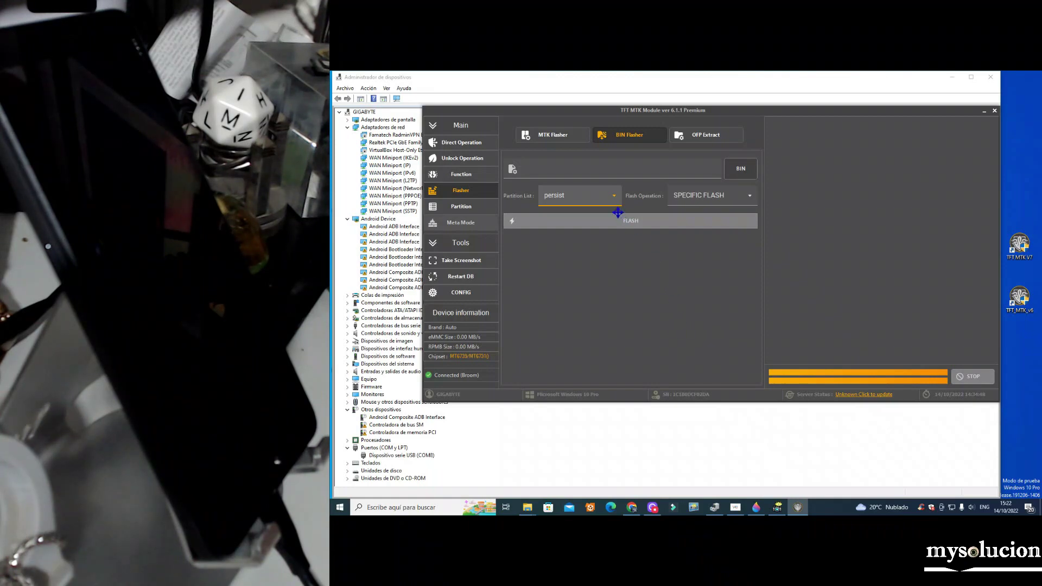
# - Review the flash operation and partition choices, keeping SPECIFIC FLASH and persist selected
pyautogui.click(750, 198)
pyautogui.click(712, 292)
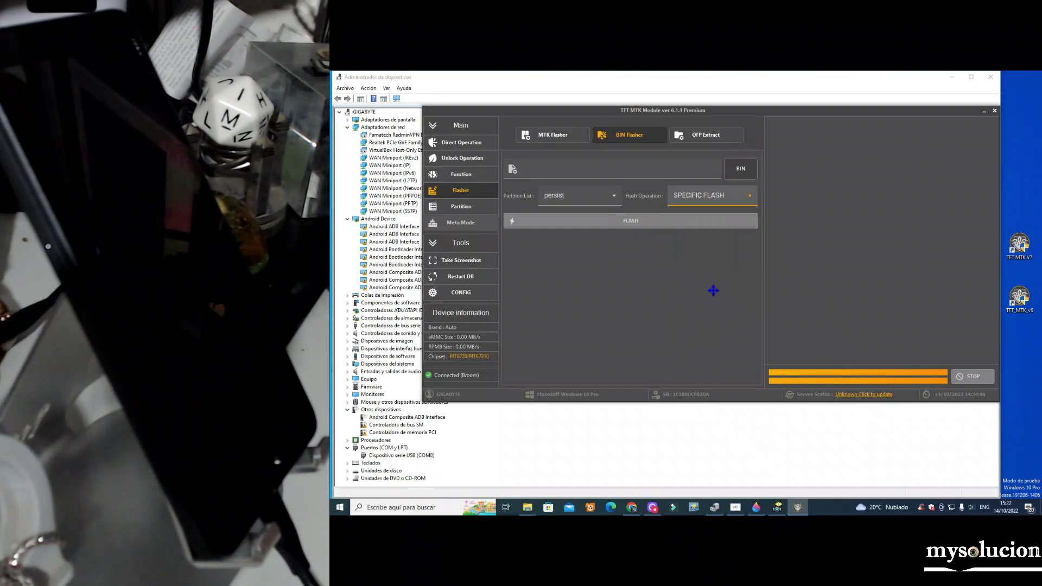
pyautogui.click(613, 196)
pyautogui.click(706, 259)
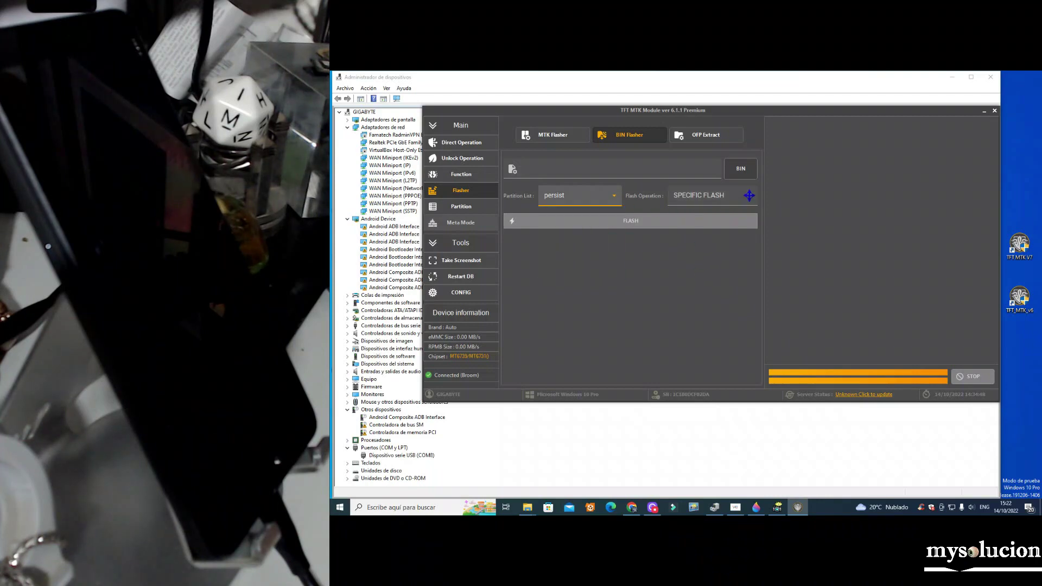
pyautogui.click(749, 195)
pyautogui.click(726, 252)
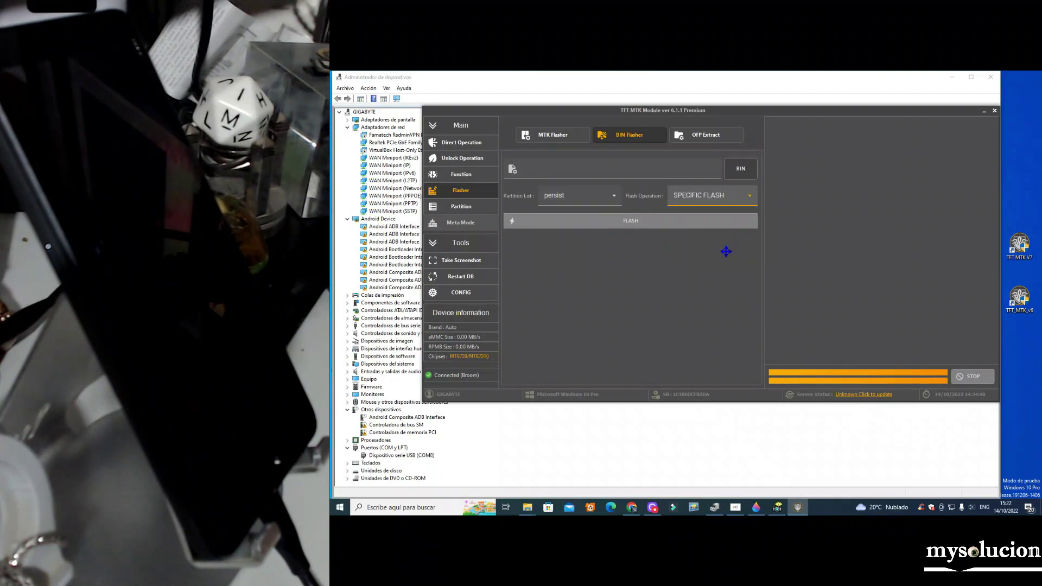
# - Examine the BIN files offered in the Backup_Flash SNTS folder, from vbmeta.bin and tctpersist.bin to efuse.bin and expdb.bin, without choosing one
pyautogui.click(743, 170)
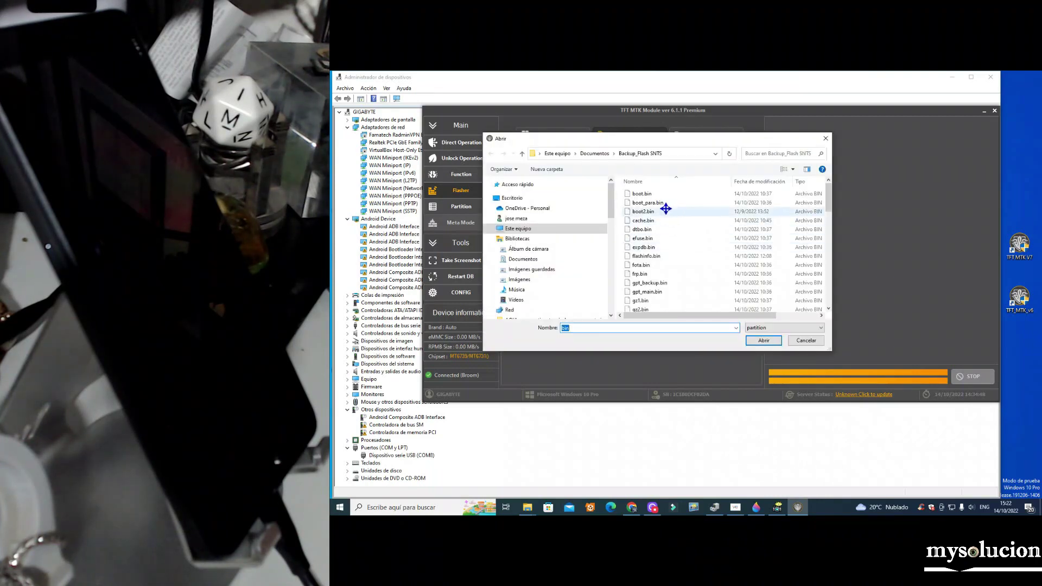
pyautogui.scroll(-6, 658, 244)
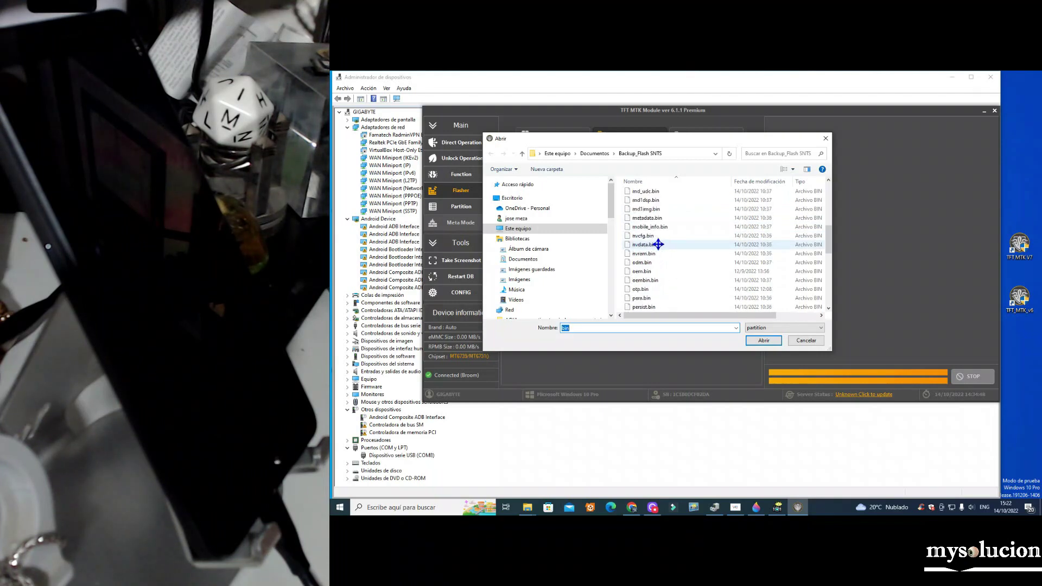
pyautogui.scroll(-5, 658, 245)
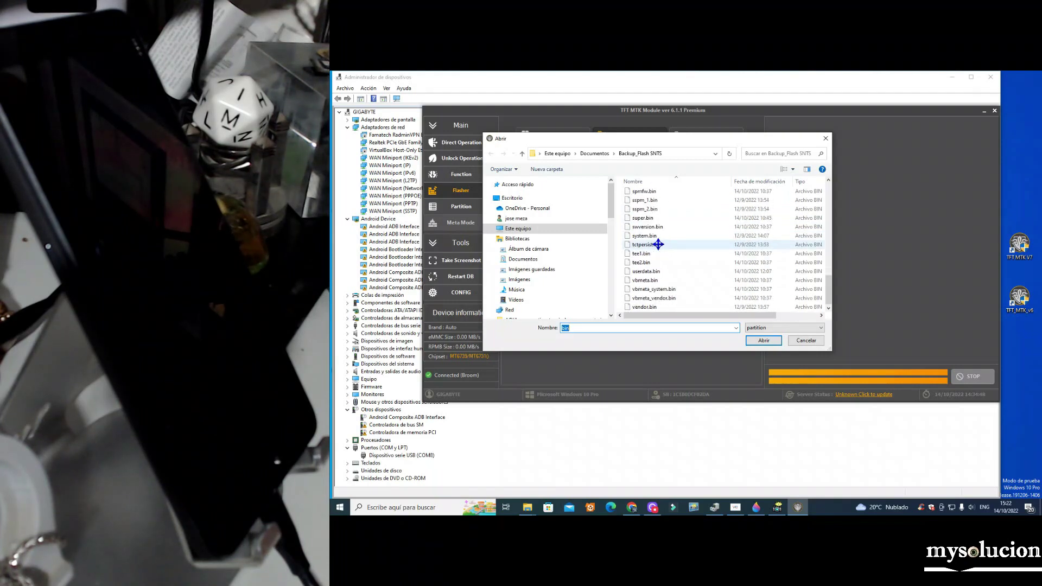
pyautogui.click(657, 298)
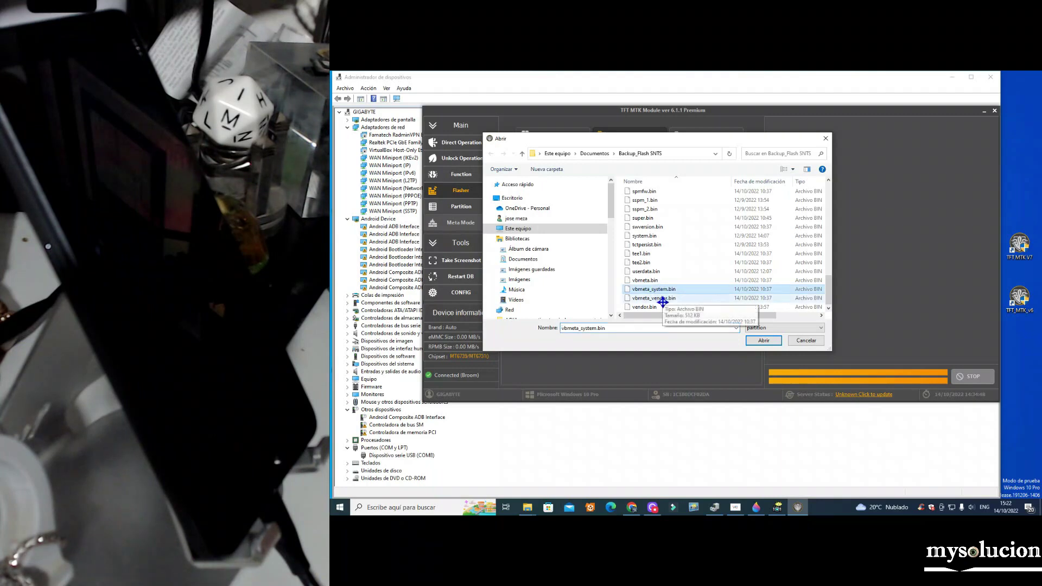
pyautogui.click(651, 280)
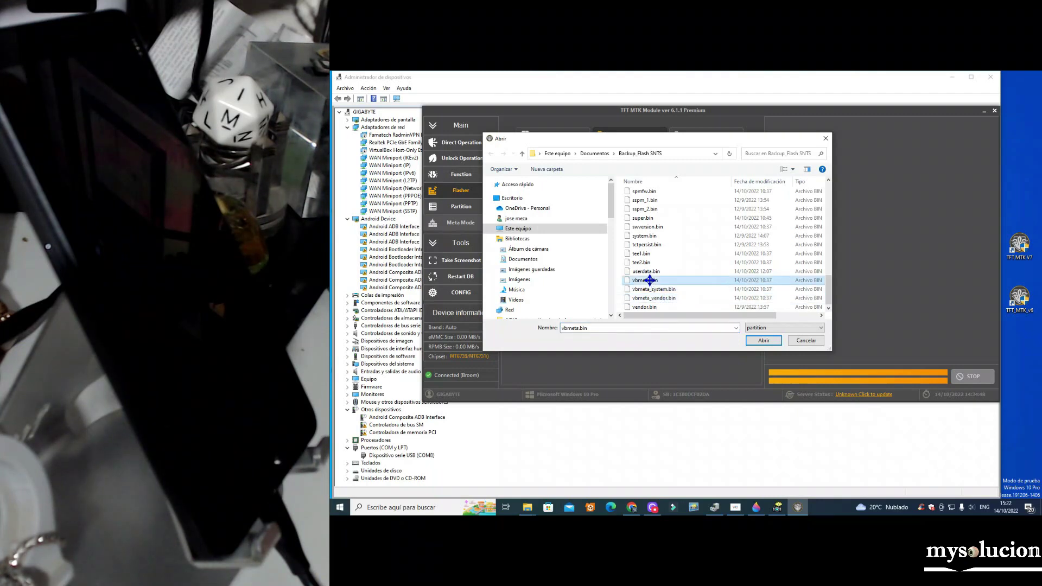
pyautogui.click(653, 245)
pyautogui.scroll(4, 662, 272)
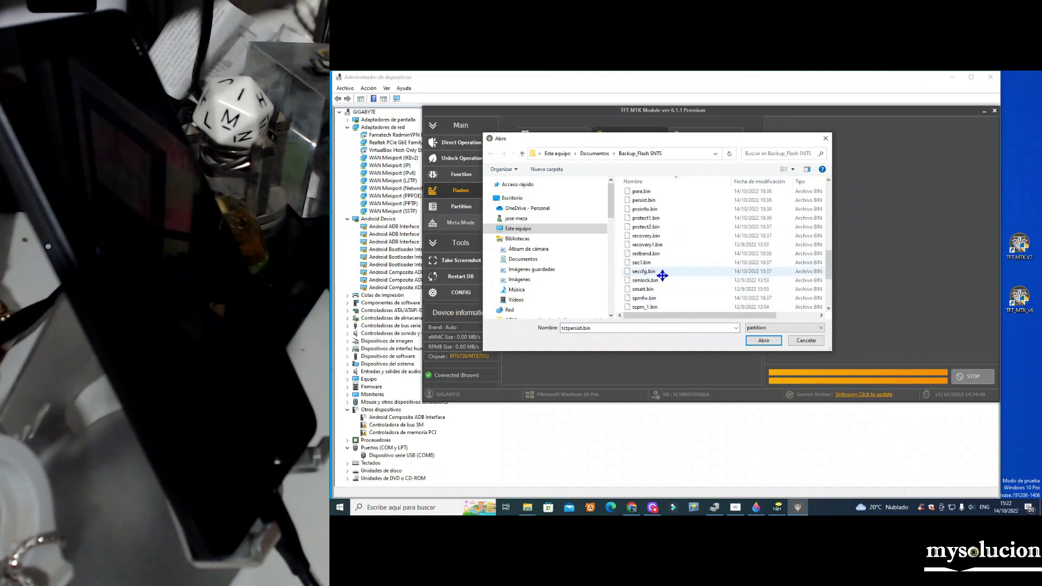
pyautogui.scroll(6, 662, 277)
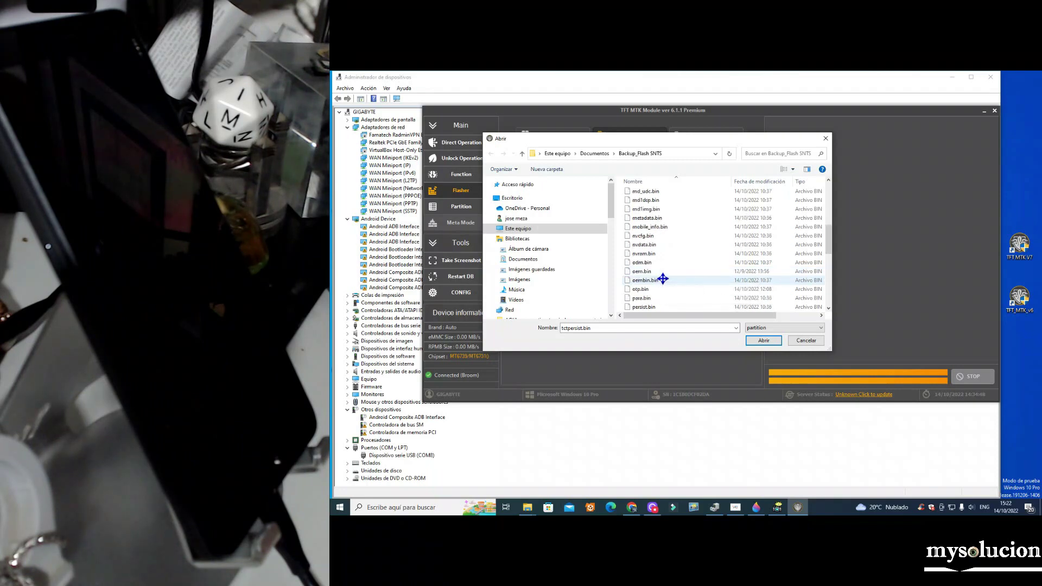
pyautogui.scroll(2, 663, 279)
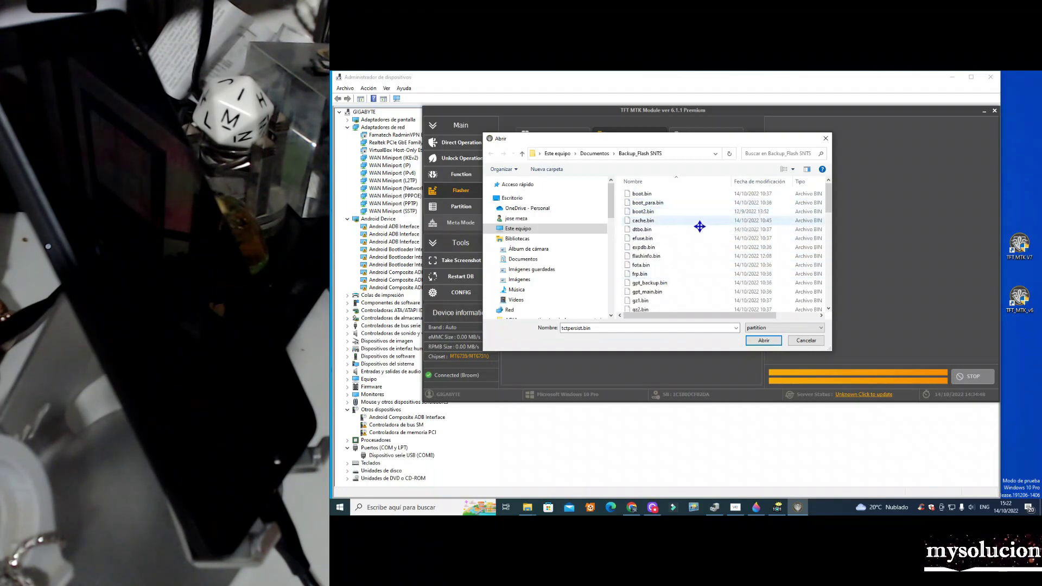
pyautogui.click(644, 238)
pyautogui.scroll(-1, 648, 247)
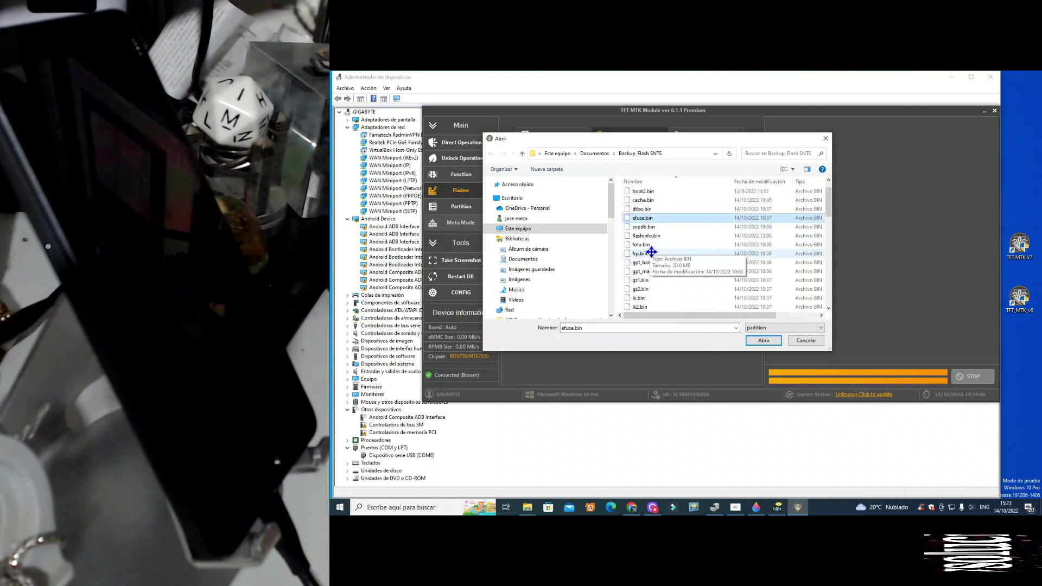
pyautogui.press('Down')
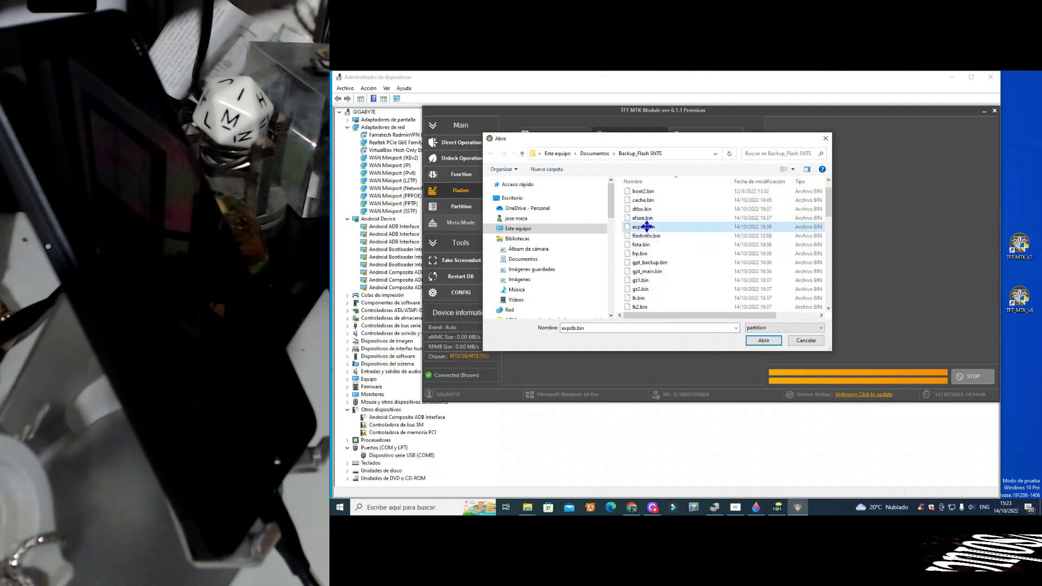
pyautogui.scroll(-2, 668, 239)
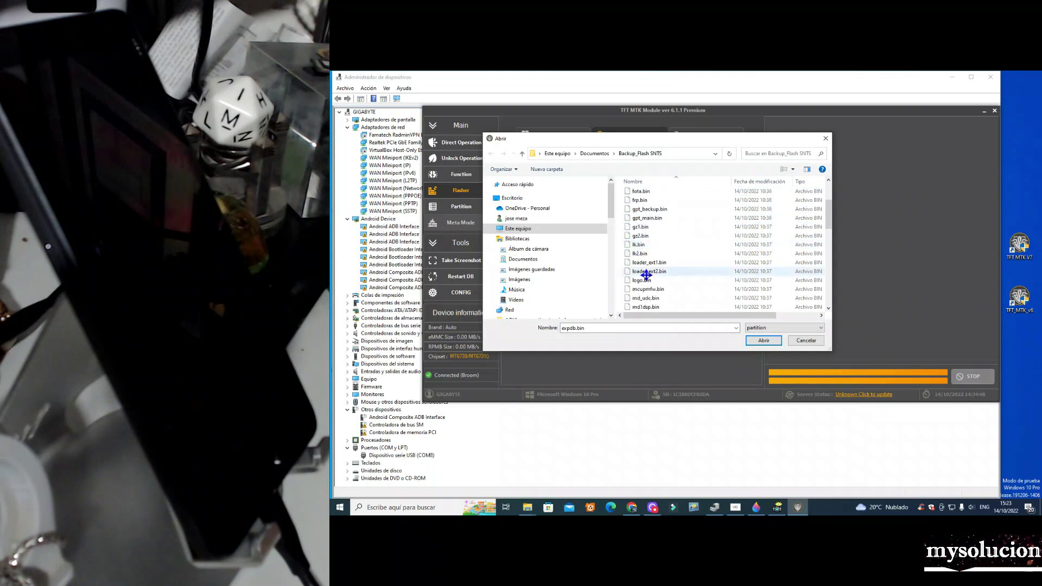
pyautogui.click(803, 341)
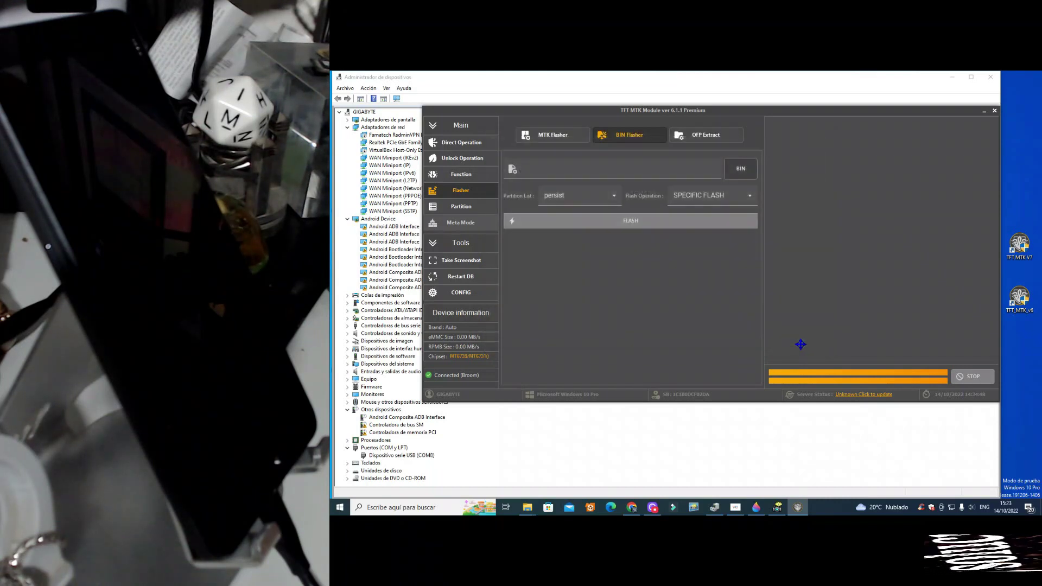